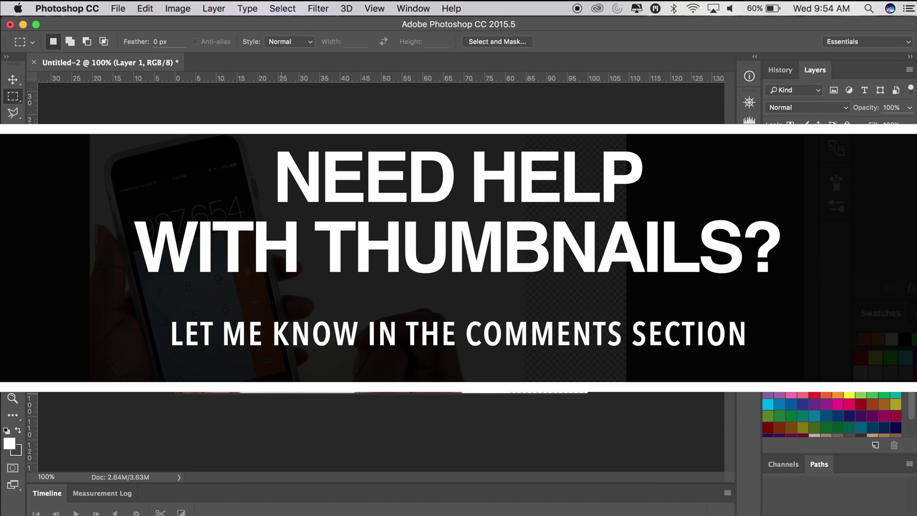
With the Paint Bucket active, set the foreground colour to pure white (#ffffff).
key("g")
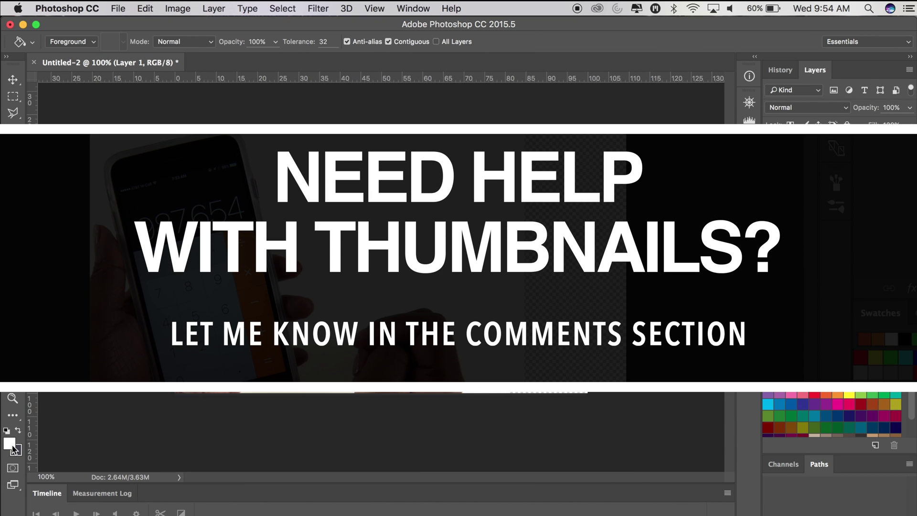
left_click(11, 445)
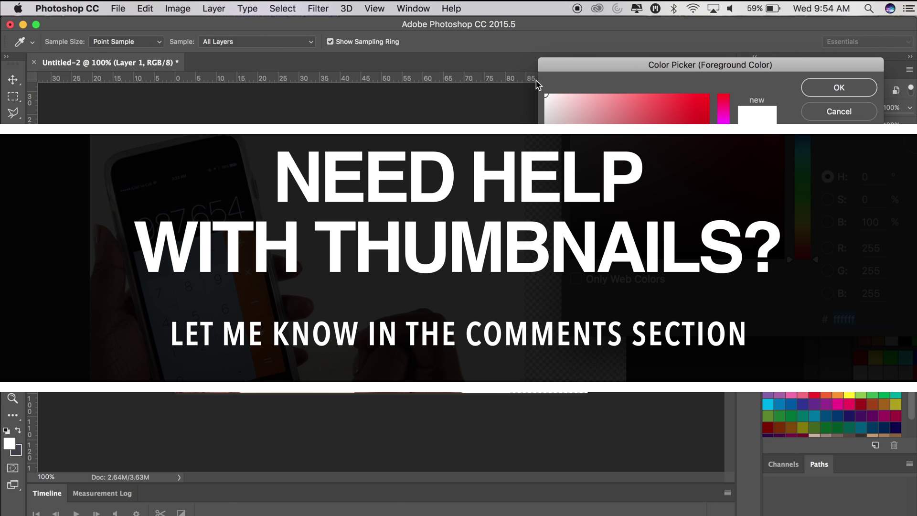
left_click(839, 88)
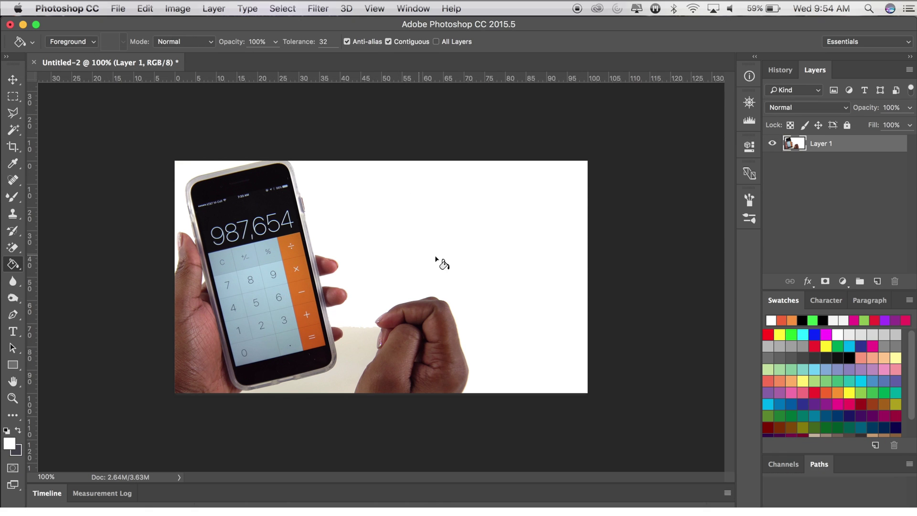
Fill the off-white backdrop with white and add an empty Layer 2 beneath Layer 1.
left_click(366, 352)
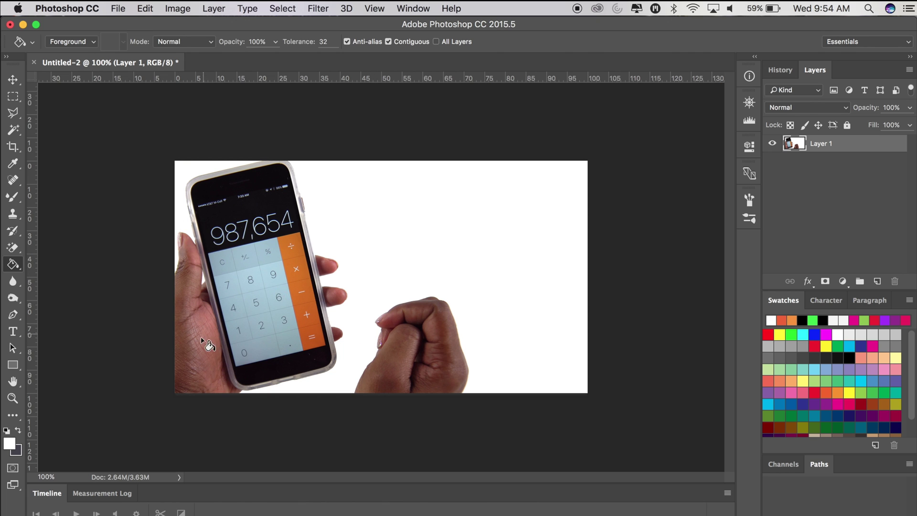
left_click(12, 80)
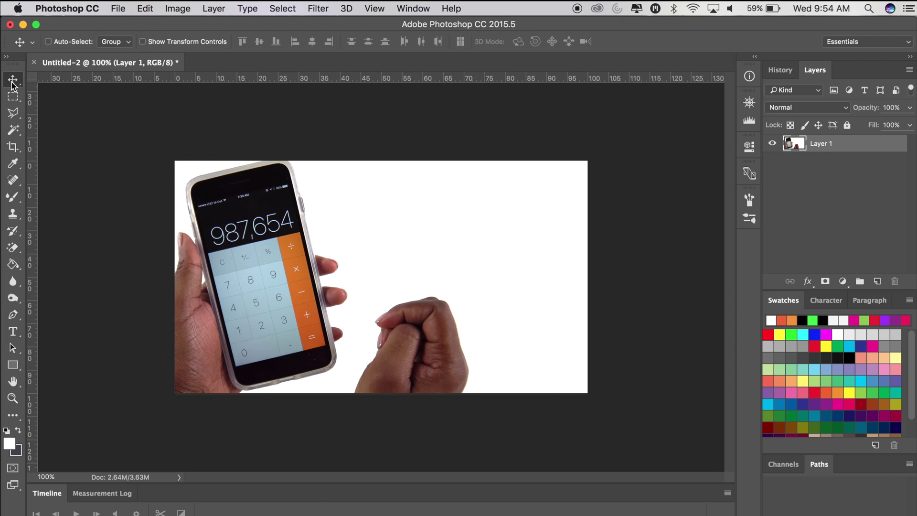
left_click(879, 281)
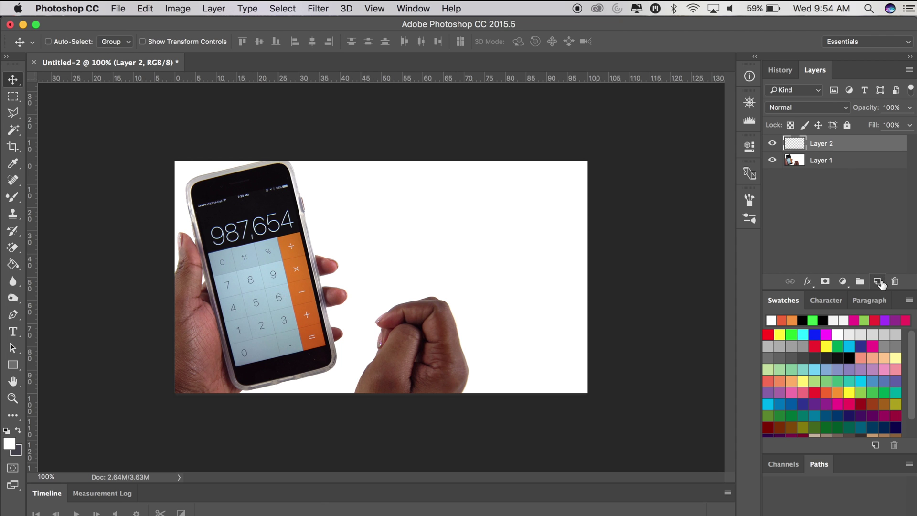
left_click_drag(836, 148, 826, 178)
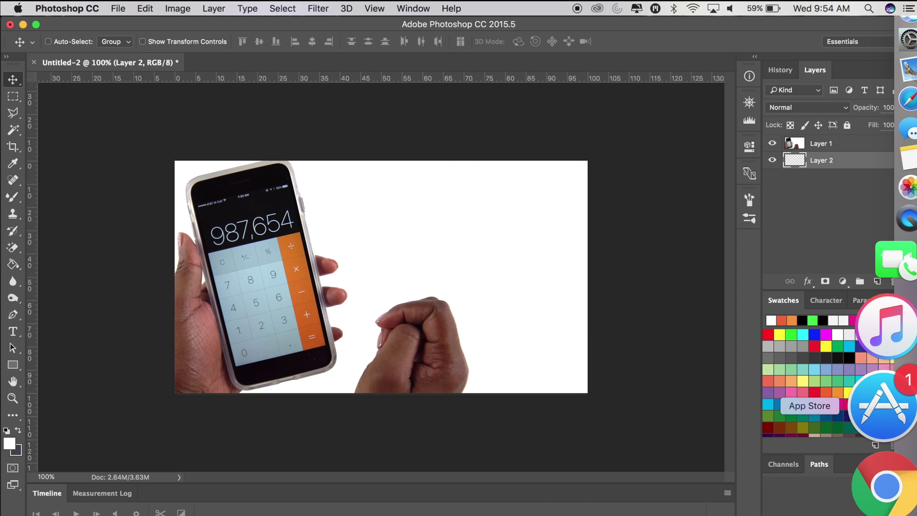
left_click(896, 477)
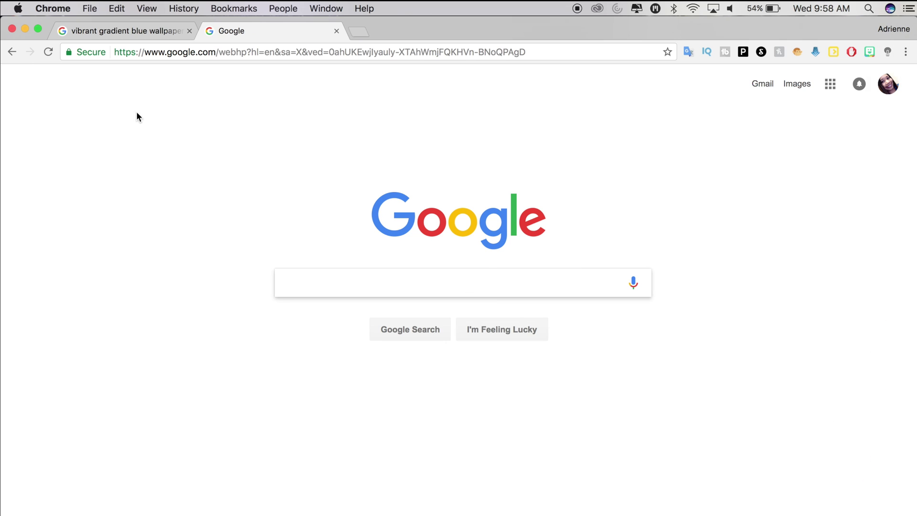
type("v")
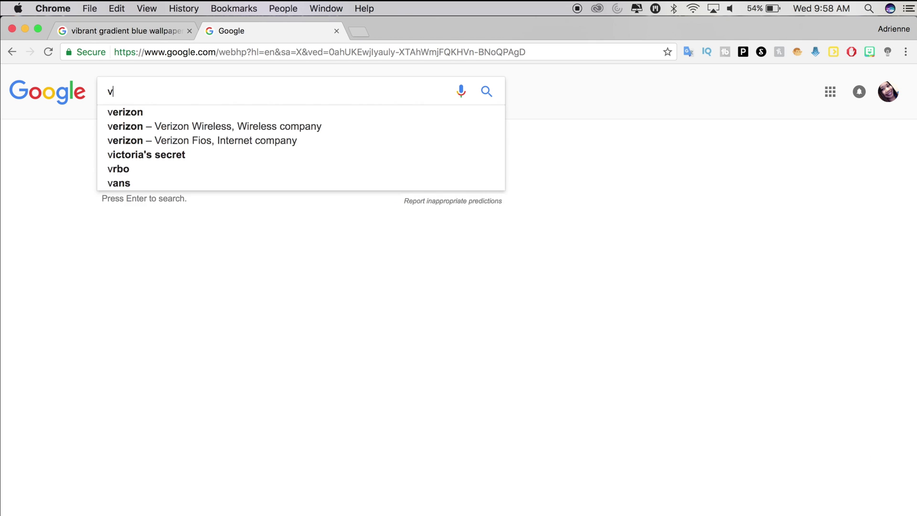
type("ibrant gra")
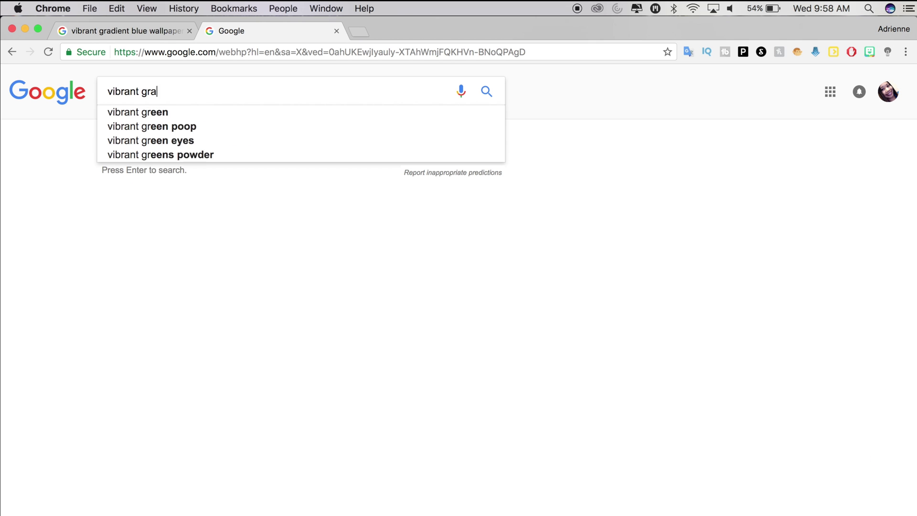
type("dient blue")
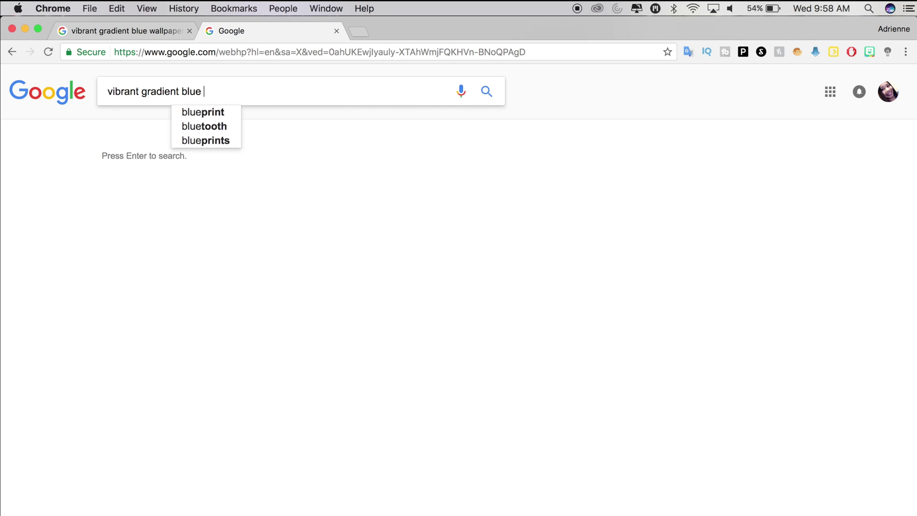
type(" wallpaper")
Search Google for 'vibrant gradient blue wallpaper' and show the image results.
key("Return")
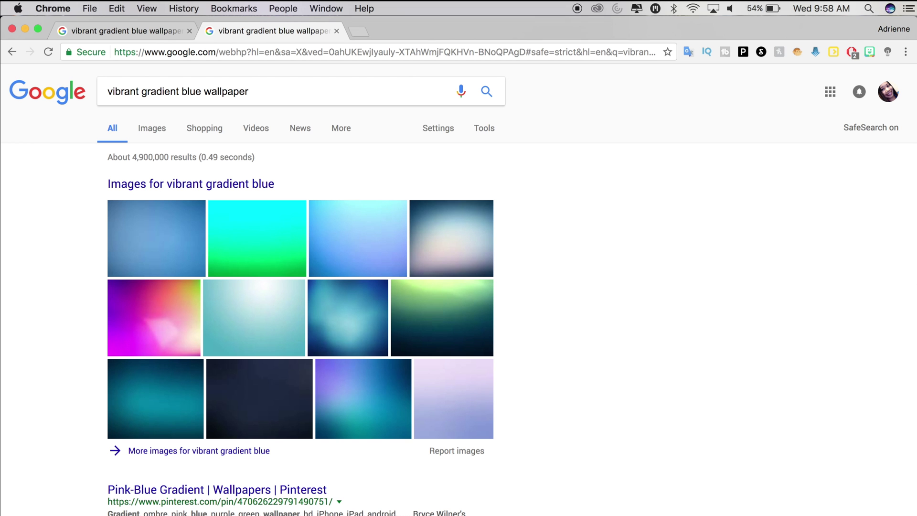
left_click(128, 184)
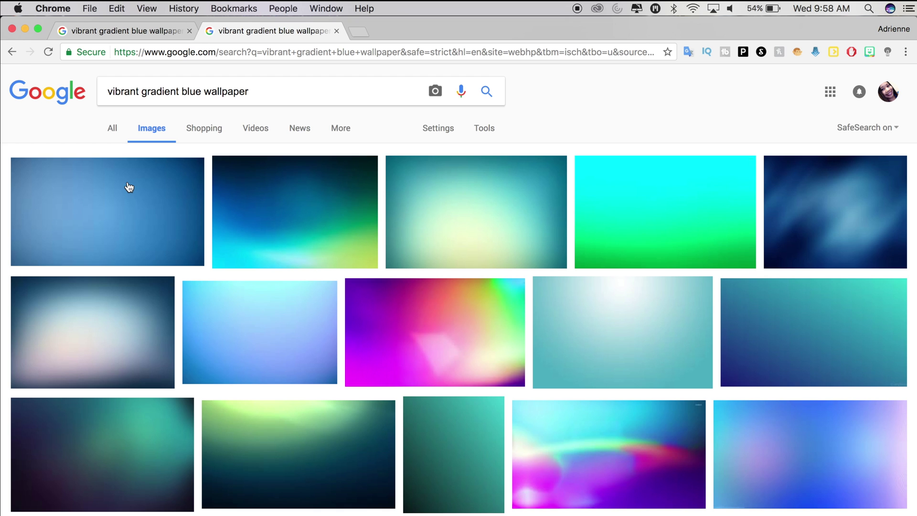
Filter the image results to sizes larger than 1024×768.
left_click(471, 129)
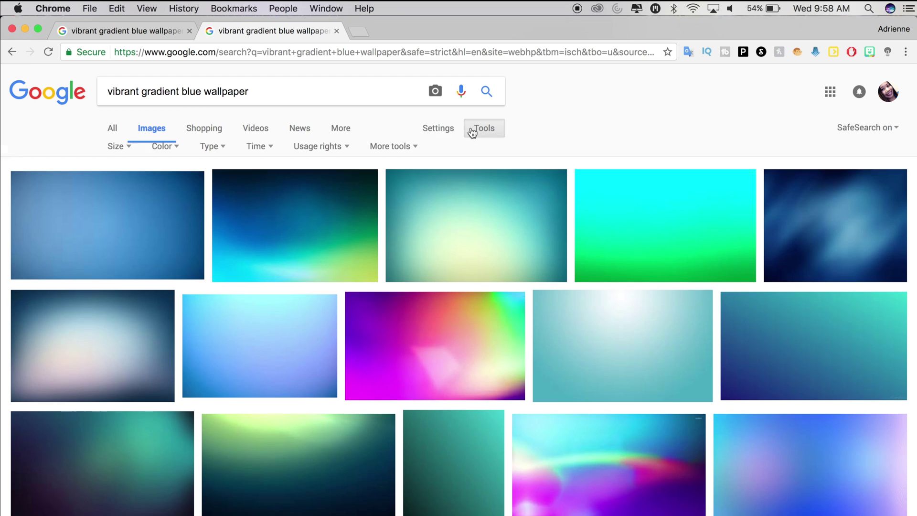
left_click(113, 152)
mouse_move(132, 247)
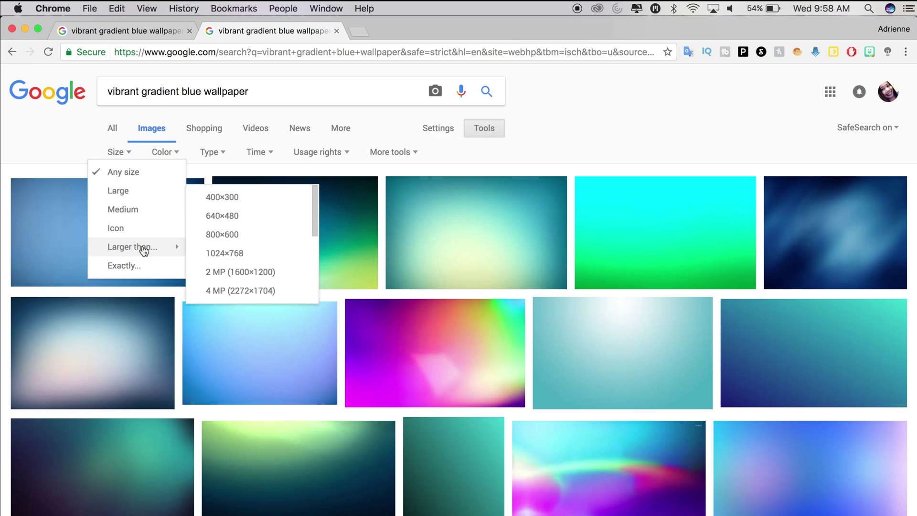
left_click(236, 253)
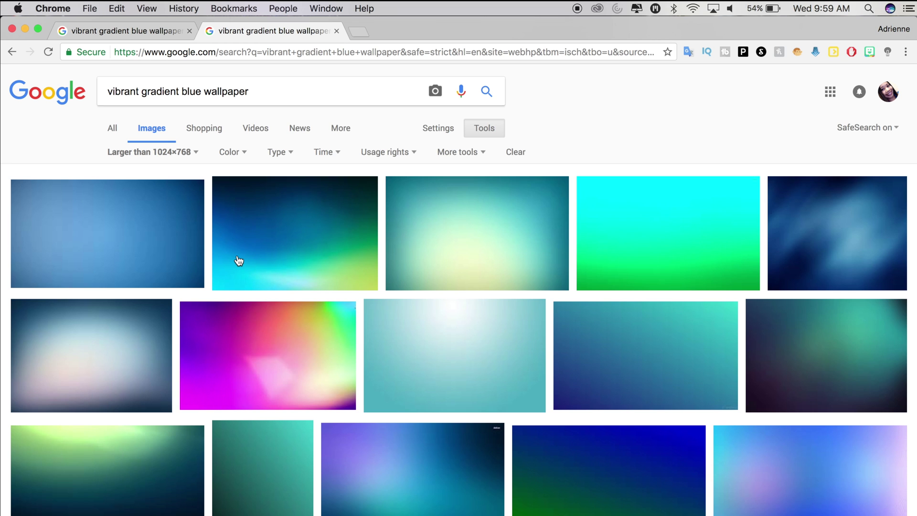
scroll(238, 260, "down", 3)
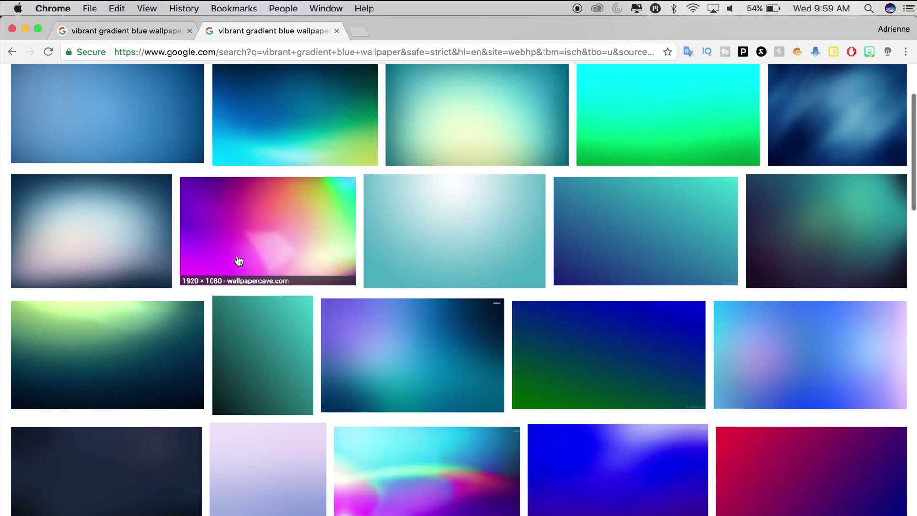
scroll(238, 261, "down", 3)
scroll(239, 261, "up", 2)
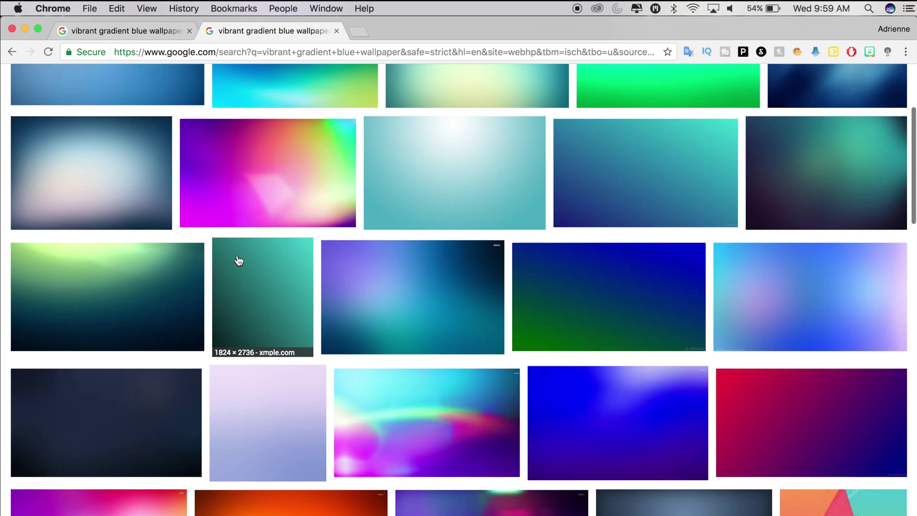
scroll(239, 261, "up", 2)
scroll(238, 261, "down", 2)
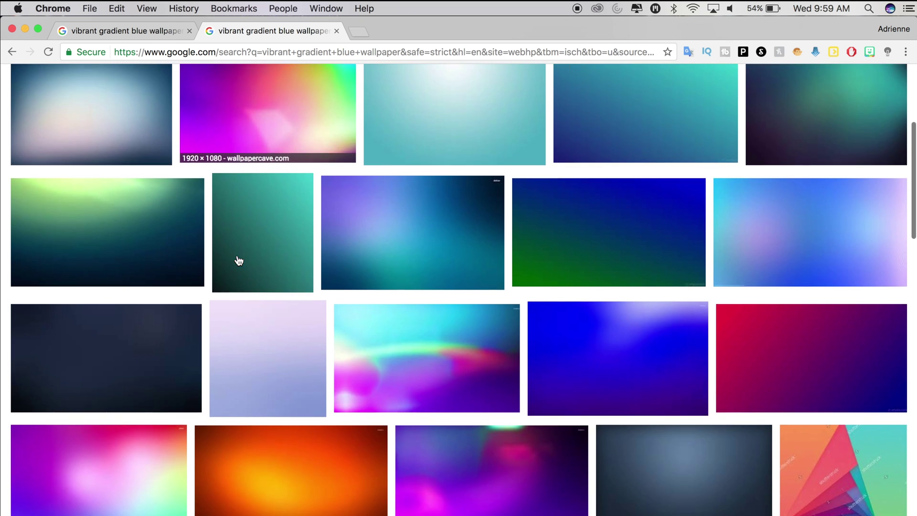
scroll(238, 261, "down", 2)
scroll(239, 261, "down", 2)
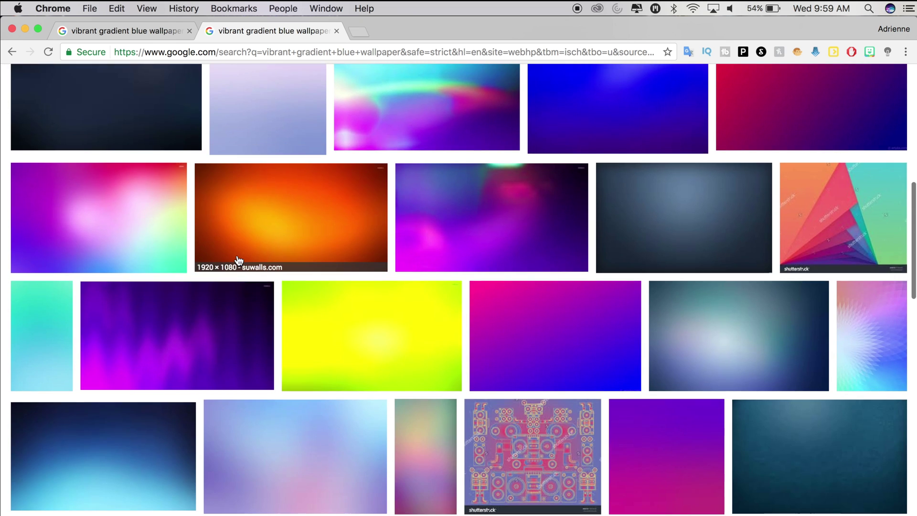
scroll(238, 261, "down", 1)
scroll(239, 261, "down", 1)
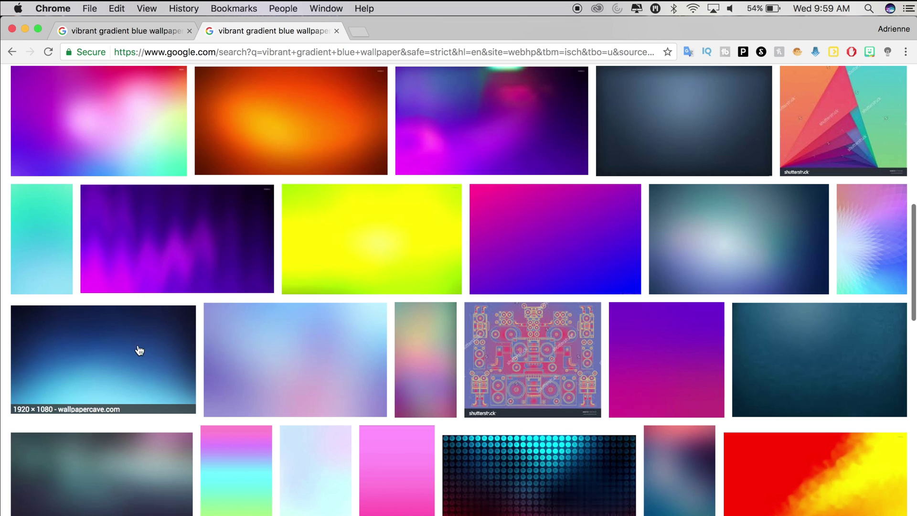
Preview the dark blue and teal gradients, then open the blue halftone gradient result.
left_click(137, 351)
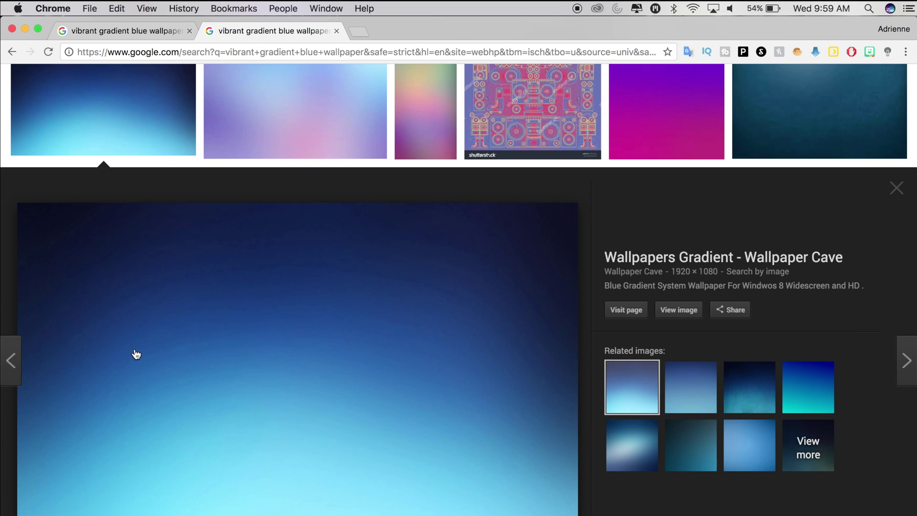
left_click(898, 200)
scroll(888, 192, "up", 1)
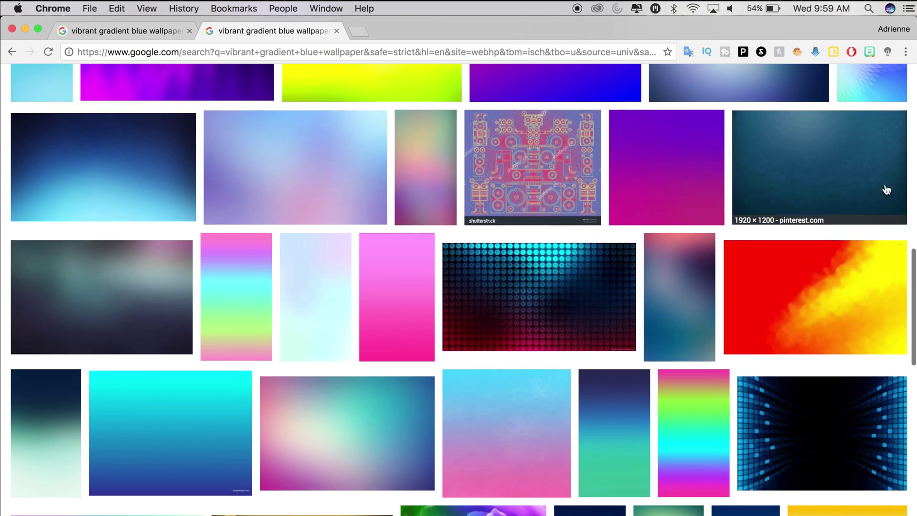
left_click(880, 180)
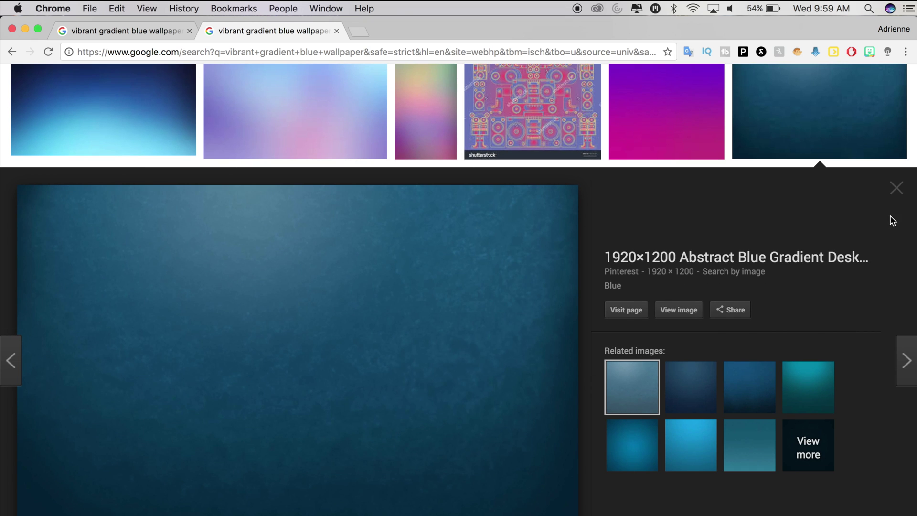
left_click(893, 194)
scroll(893, 195, "down", 2)
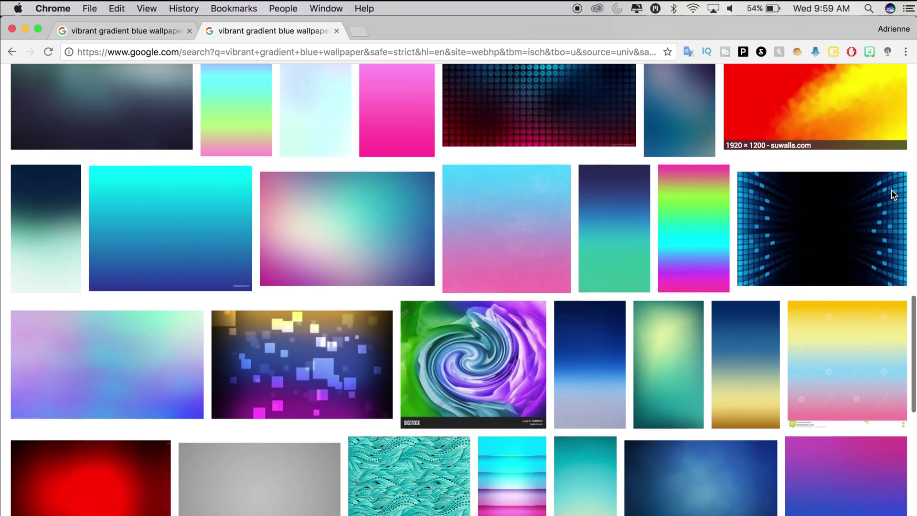
scroll(894, 194, "down", 2)
scroll(893, 195, "down", 1)
scroll(893, 195, "down", 2)
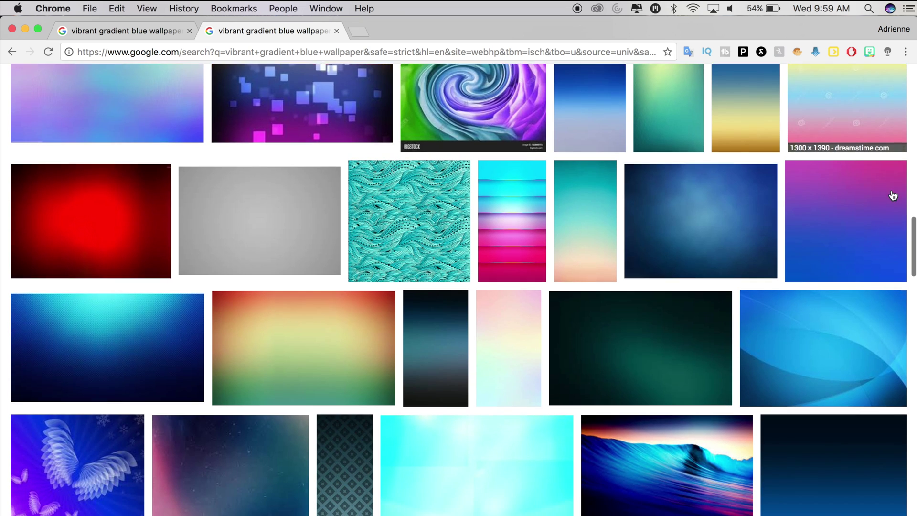
scroll(893, 195, "down", 2)
scroll(892, 194, "down", 1)
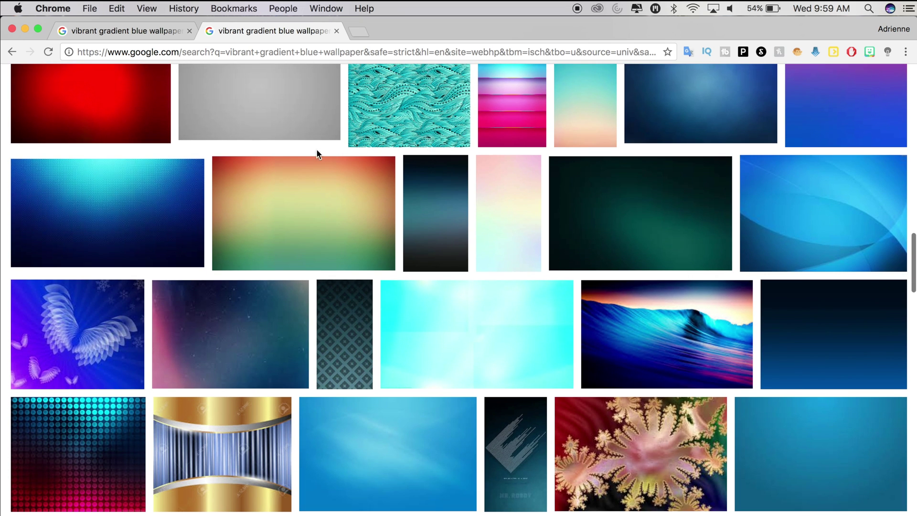
left_click(156, 195)
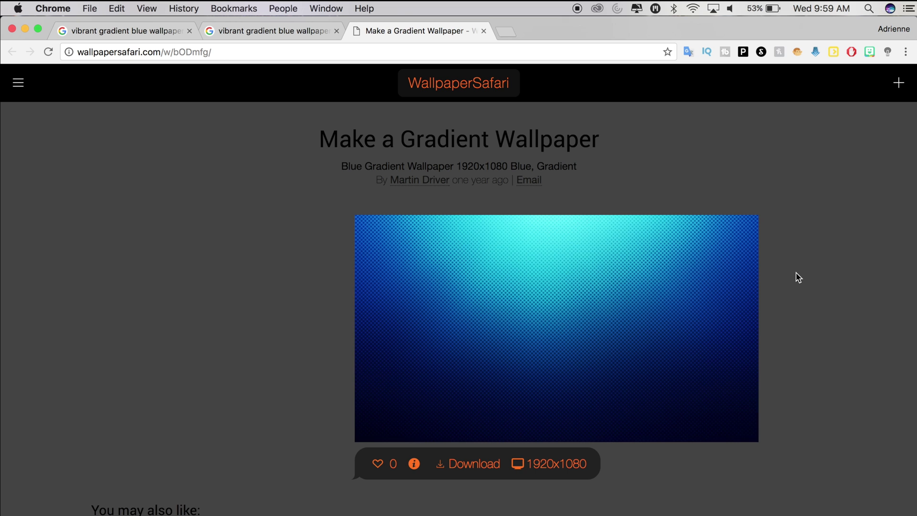
Copy the blue halftone wallpaper image, paste it into Photoshop's Layer 2, and reselect Layer 1.
right_click(559, 278)
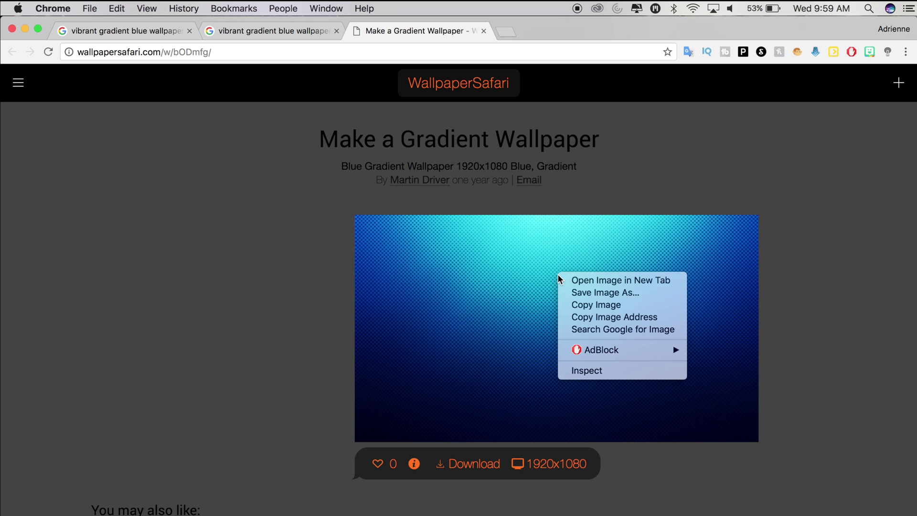
left_click(578, 305)
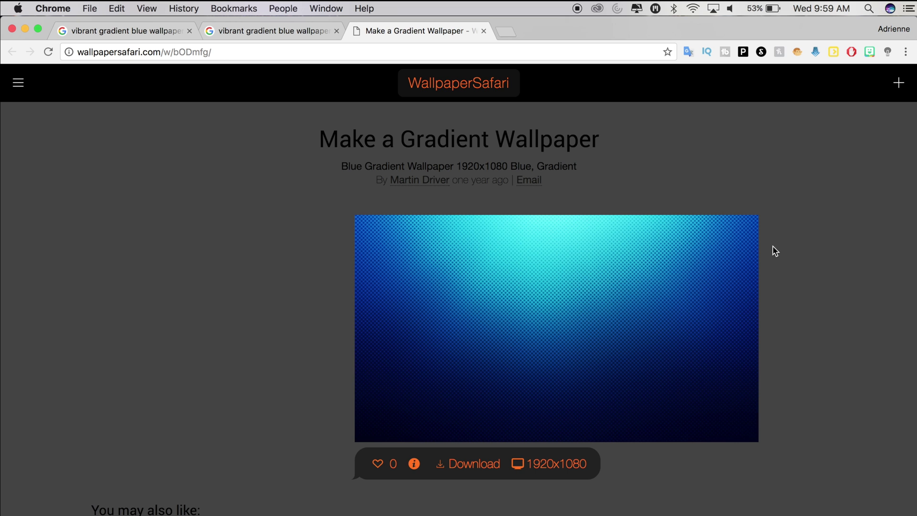
mouse_move(883, 477)
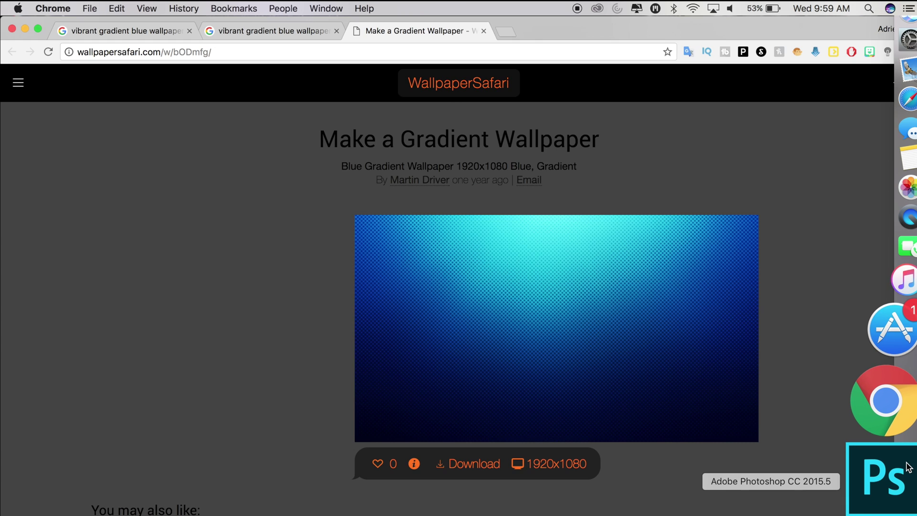
left_click(907, 466)
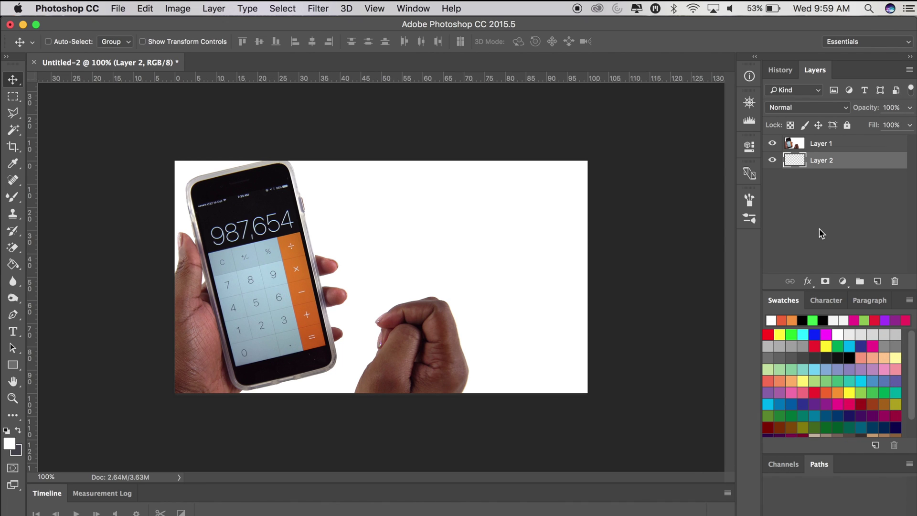
key("super+v")
left_click(822, 146)
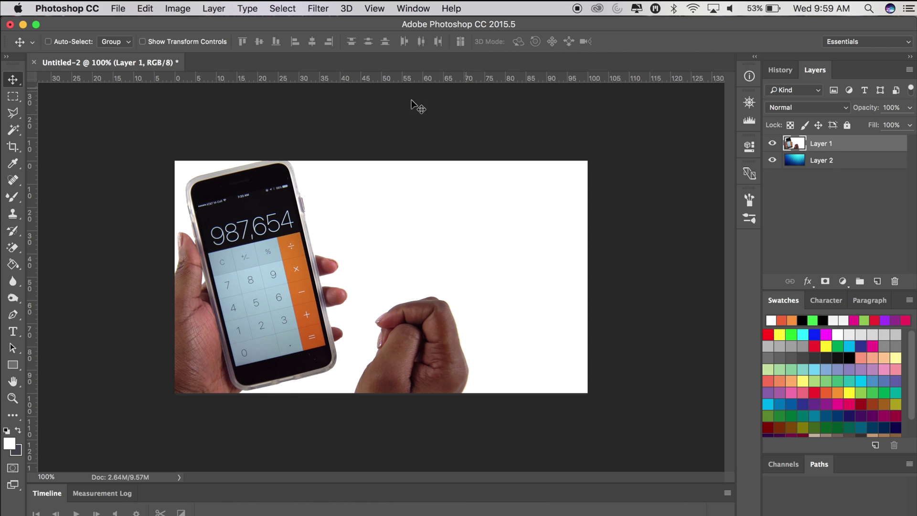
Delete the white background and top-left white patch with the Magic Wand, then deselect.
key("w")
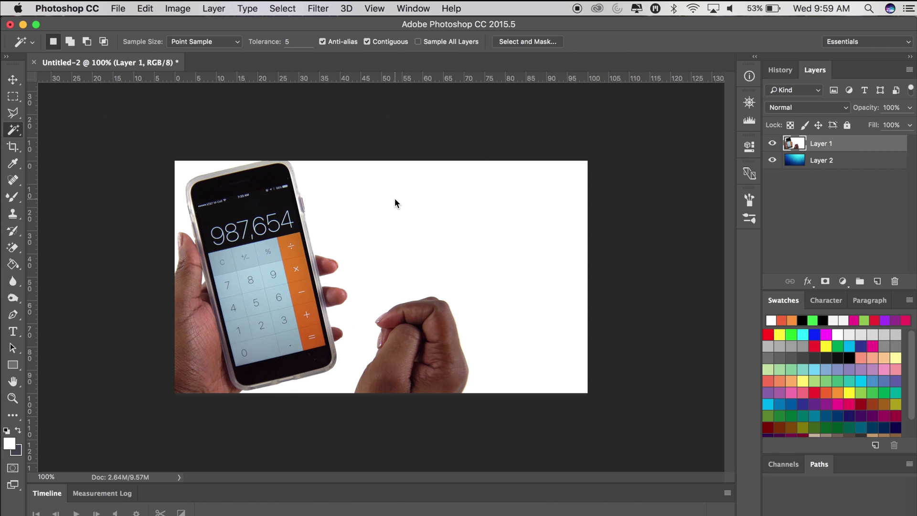
left_click(395, 200)
key("Delete")
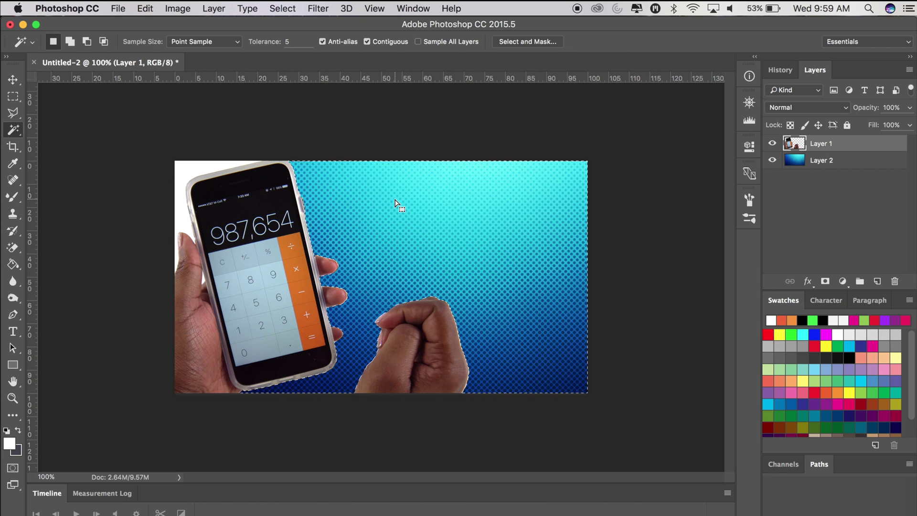
left_click(201, 168)
key("Delete")
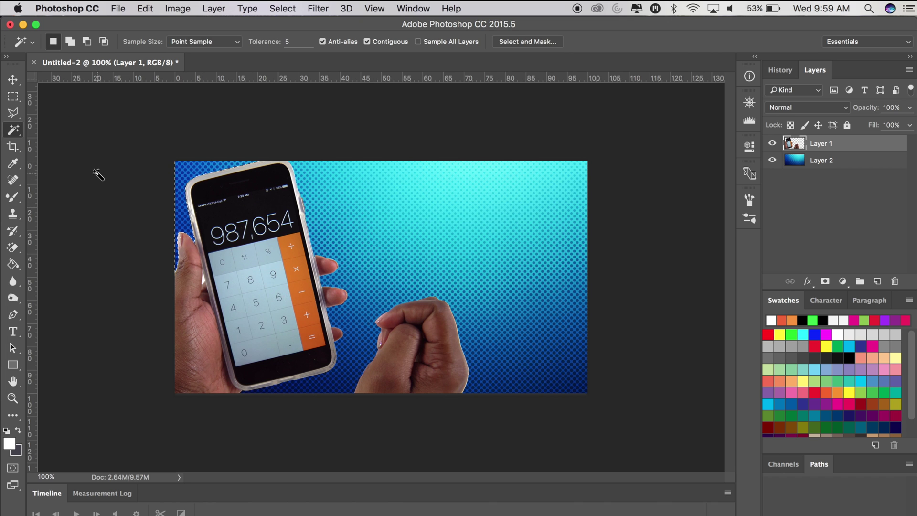
key("ctrl+d")
left_click(13, 96)
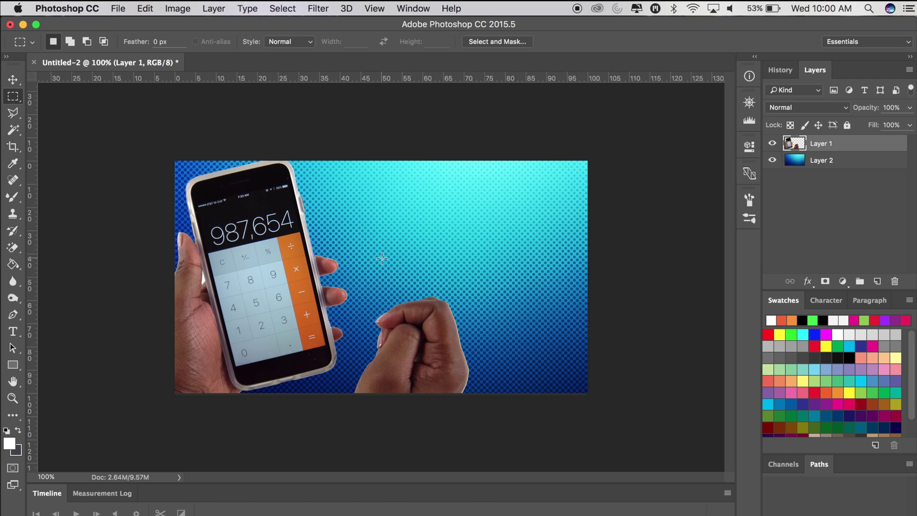
Delete the clenched fist and the stray fingertip near the bottom using rectangular selections.
left_click_drag(373, 286, 501, 430)
key("Delete")
left_click(474, 426)
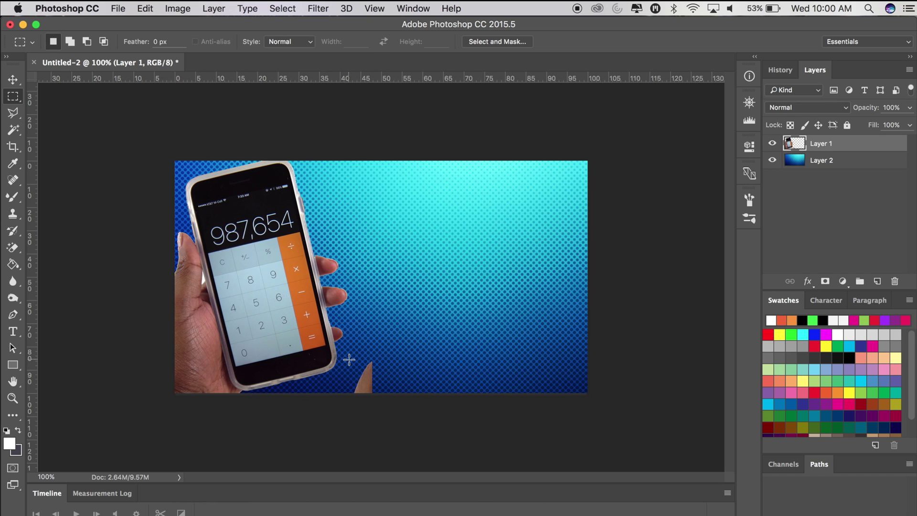
left_click_drag(349, 359, 384, 398)
key("Delete")
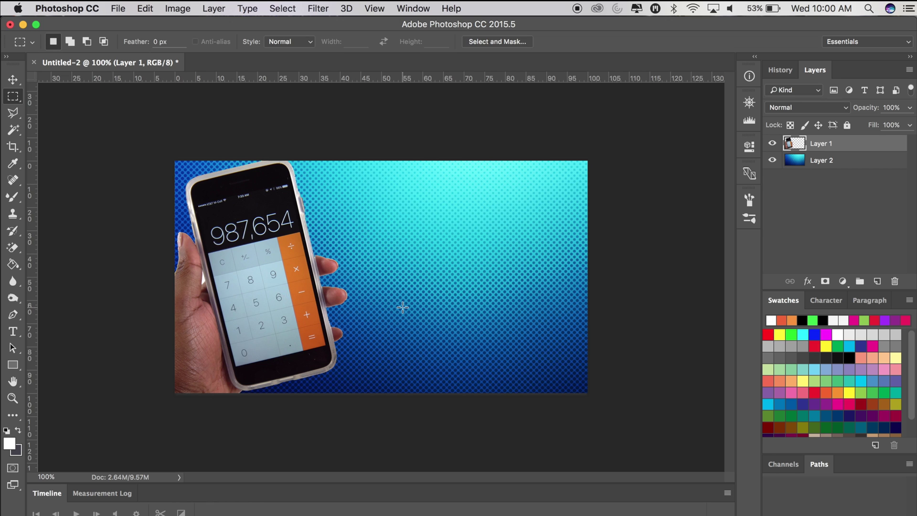
left_click(13, 112)
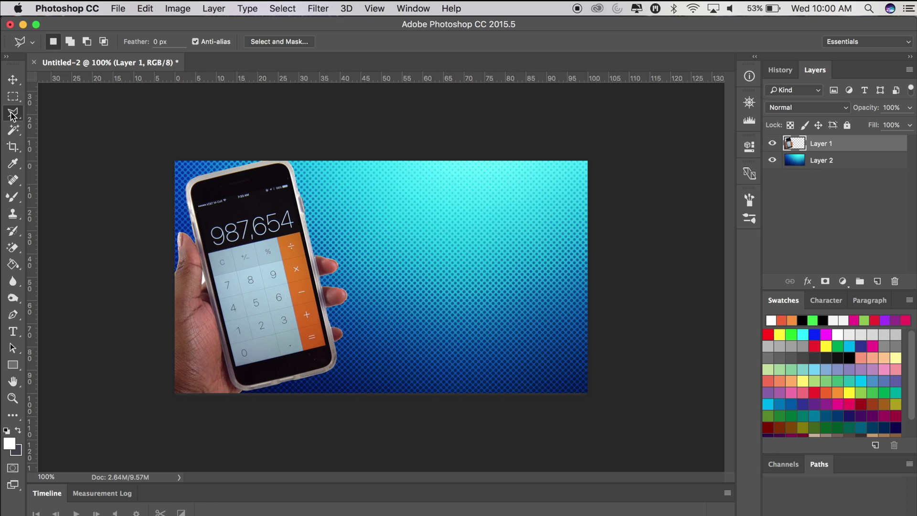
Outline the hand left of the phone with the Polygonal Lasso and delete it.
left_click(199, 245)
left_click(235, 397)
left_click(152, 400)
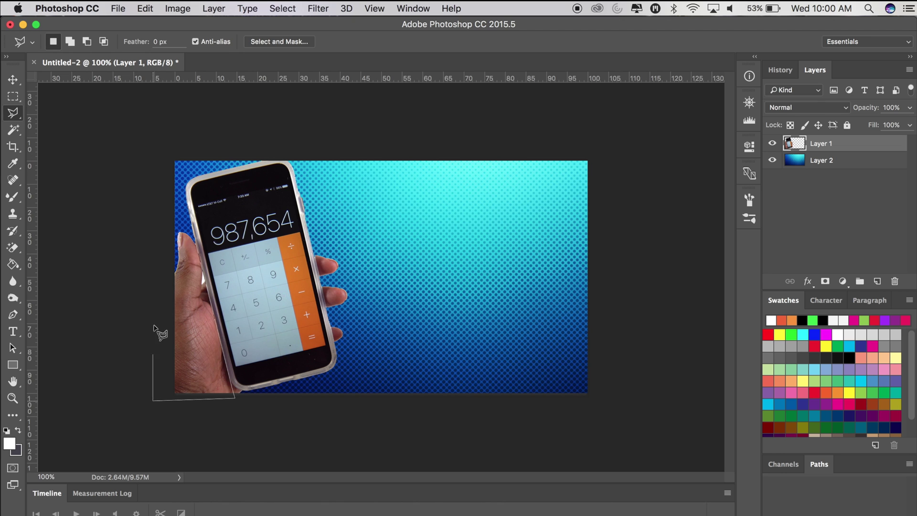
left_click(165, 220)
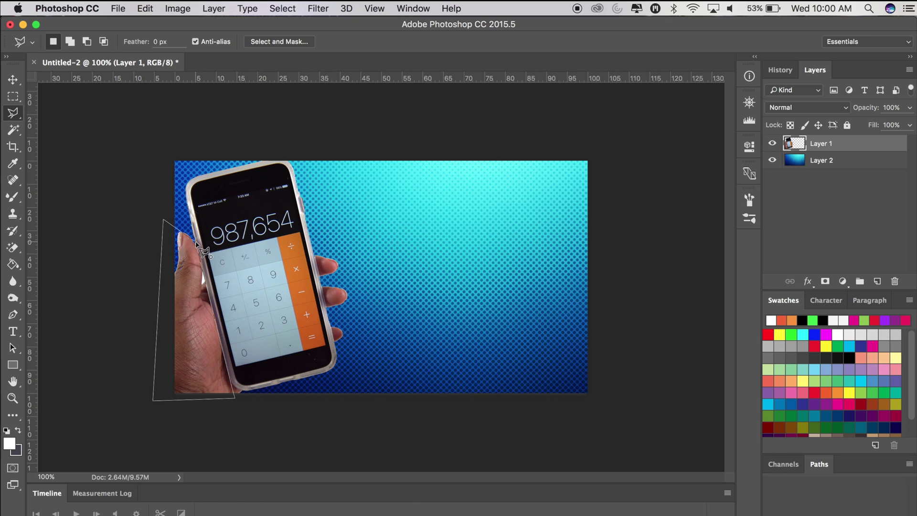
left_click(203, 249)
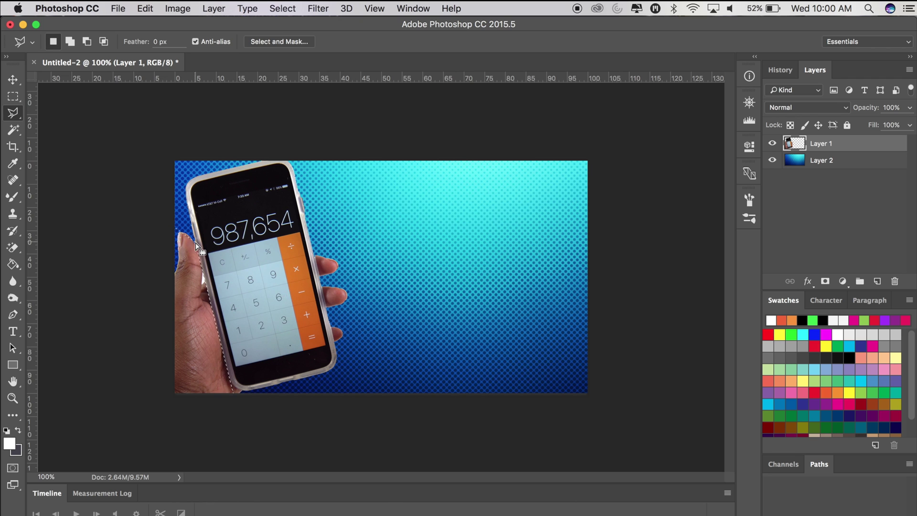
key("Delete")
Try the Rectangular Marquee and the standard Eraser tool.
left_click(13, 97)
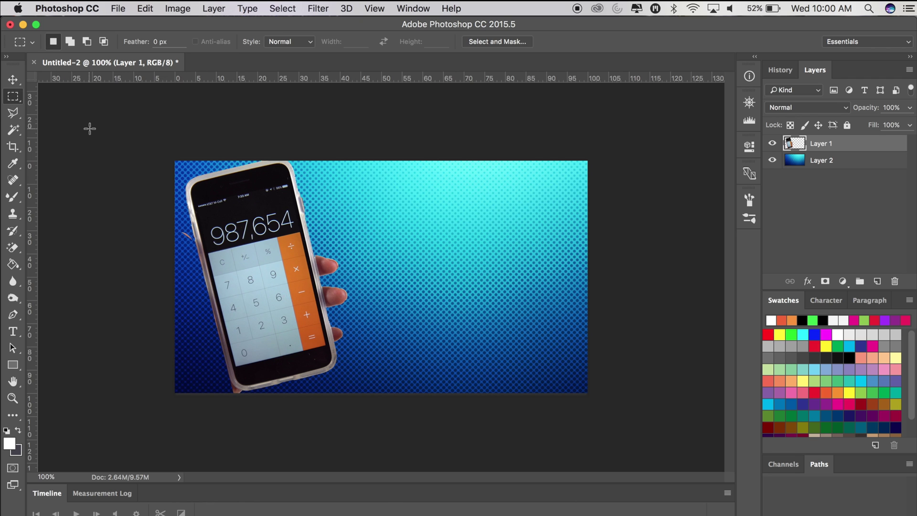
left_click(13, 247)
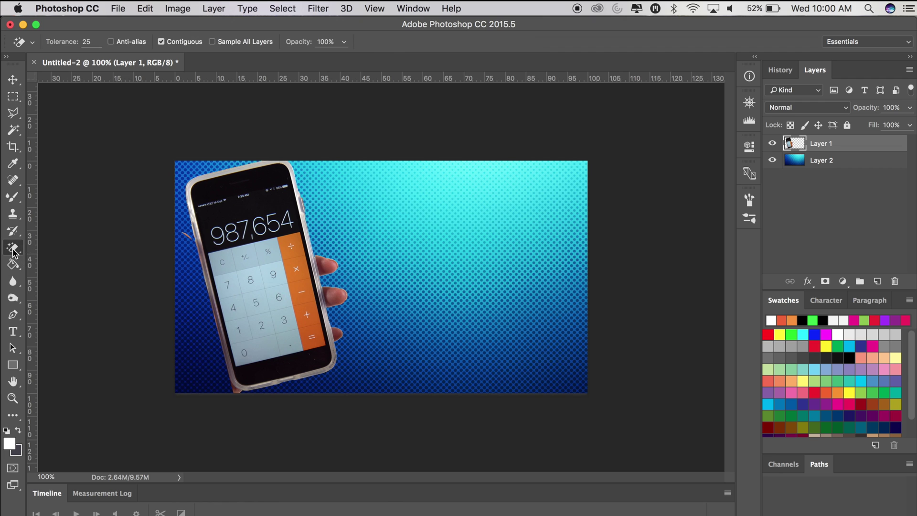
left_click(72, 240)
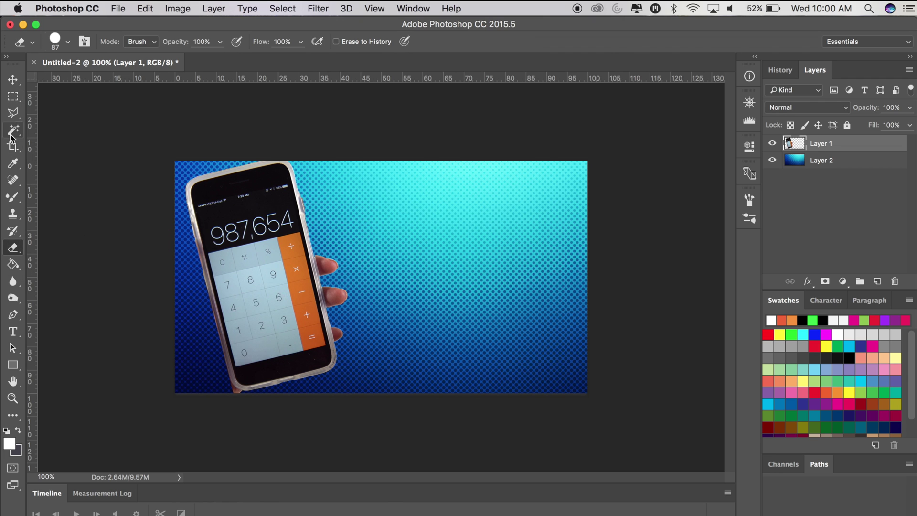
left_click(13, 112)
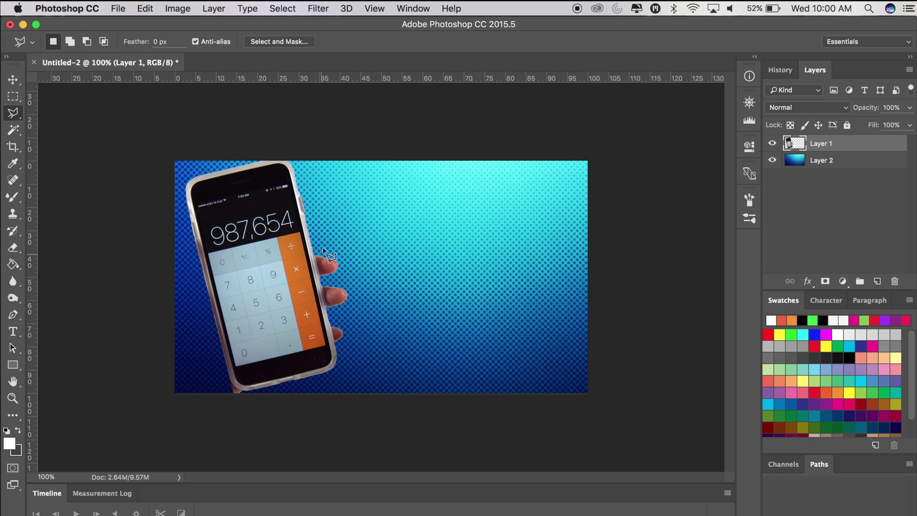
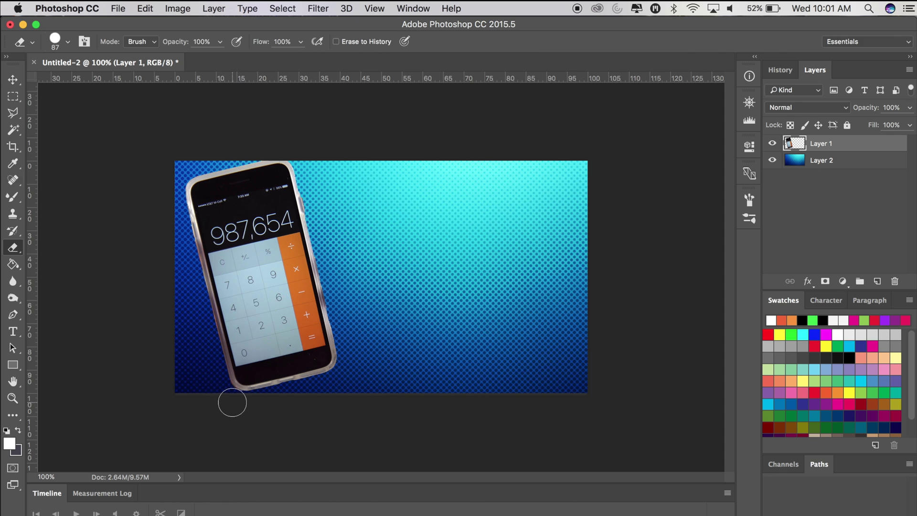
Shift the phone image further left and add an empty Layer 3 on top.
key("v")
left_click_drag(269, 230, 244, 229)
left_click(13, 280)
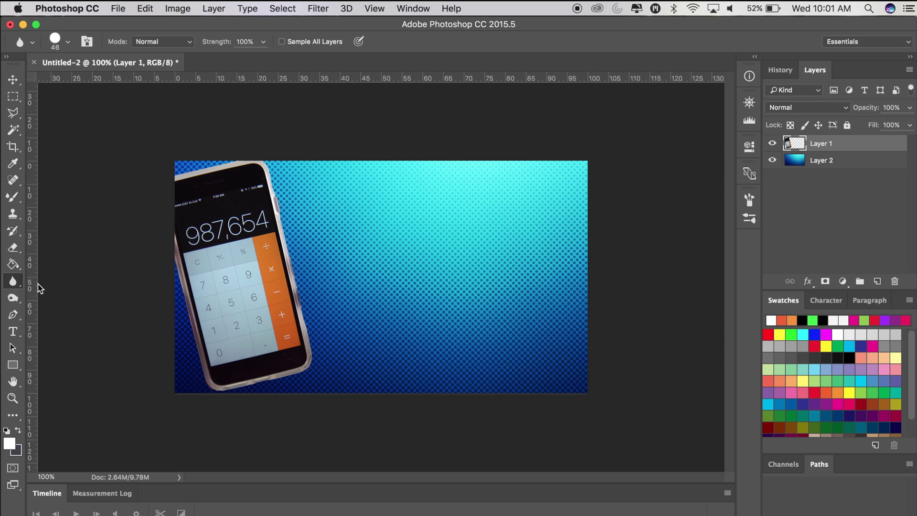
left_click(14, 79)
Lock Layer 1 and Layer 2, then start a text line on the canvas.
left_click(877, 281)
left_click(847, 125)
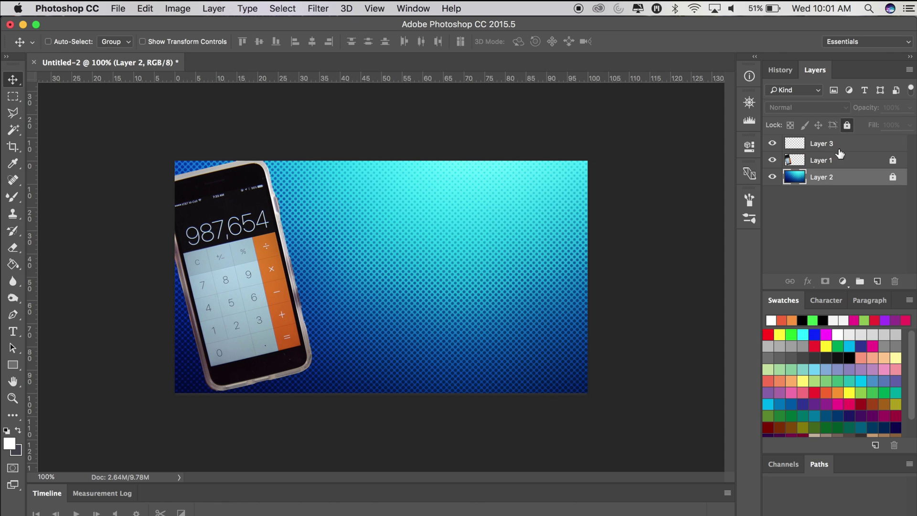
left_click(821, 143)
left_click(12, 332)
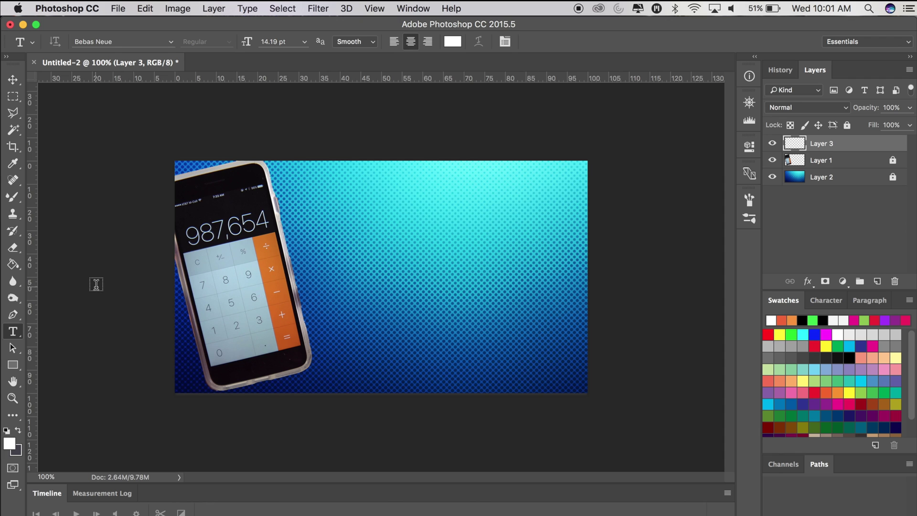
left_click(385, 226)
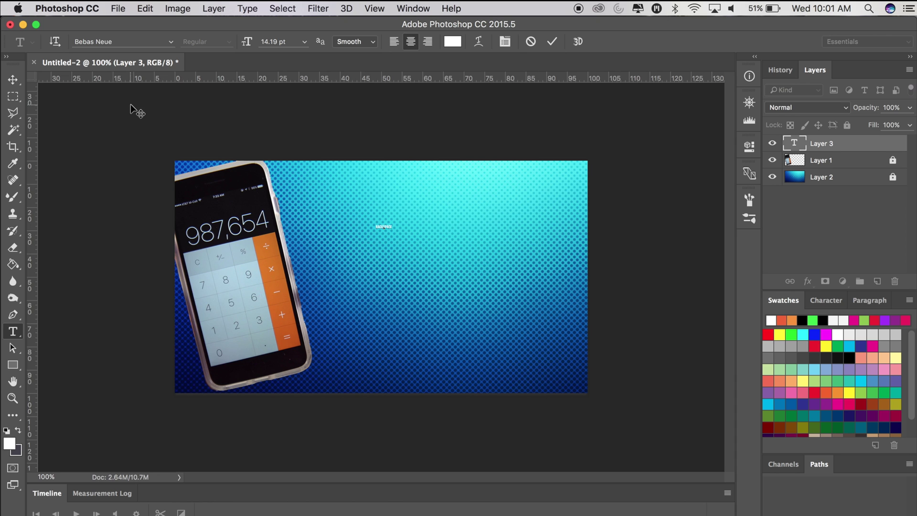
Commit BACKSPACE, scale it up about twelvefold, and move it up and right.
left_click(14, 79)
left_click(145, 8)
mouse_move(167, 283)
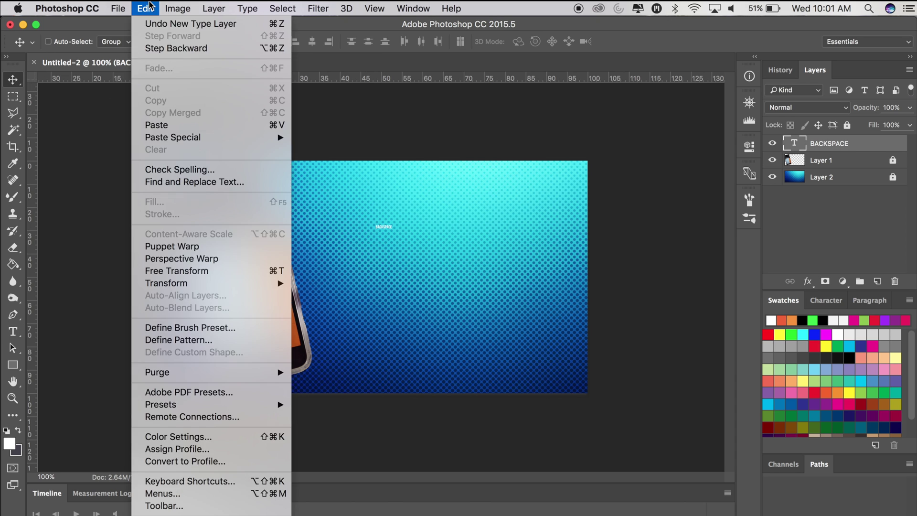
left_click(315, 304)
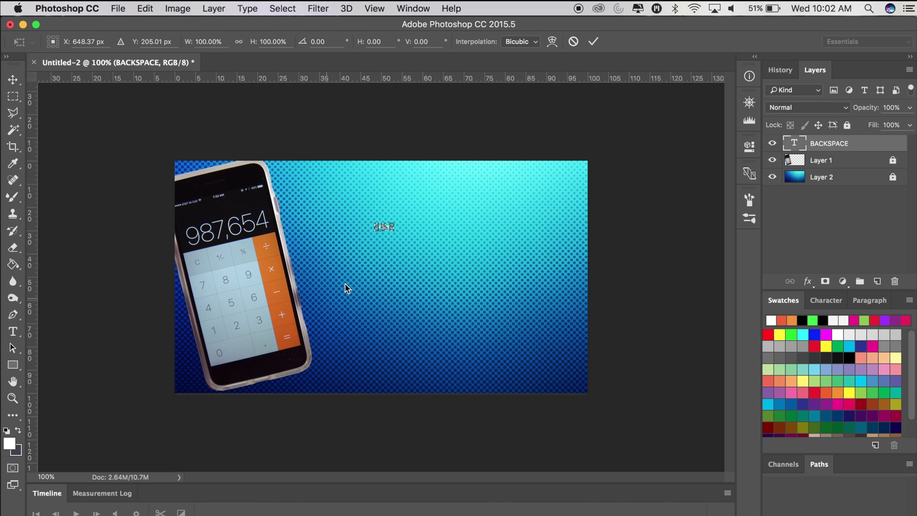
left_click_drag(394, 231, 479, 264)
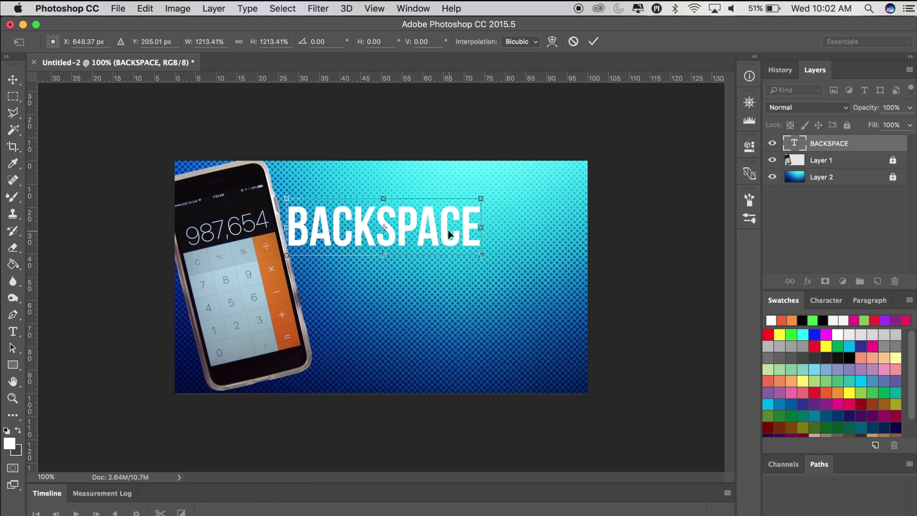
key("Return")
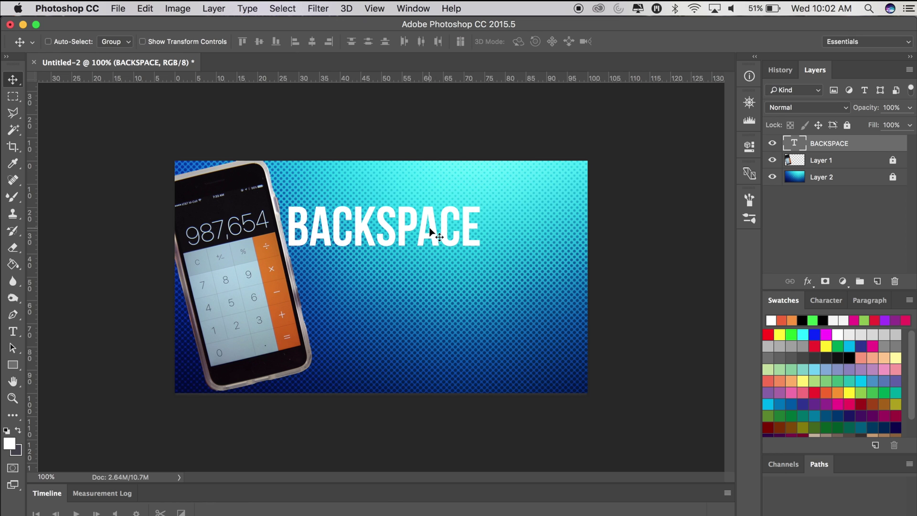
left_click_drag(438, 222, 473, 214)
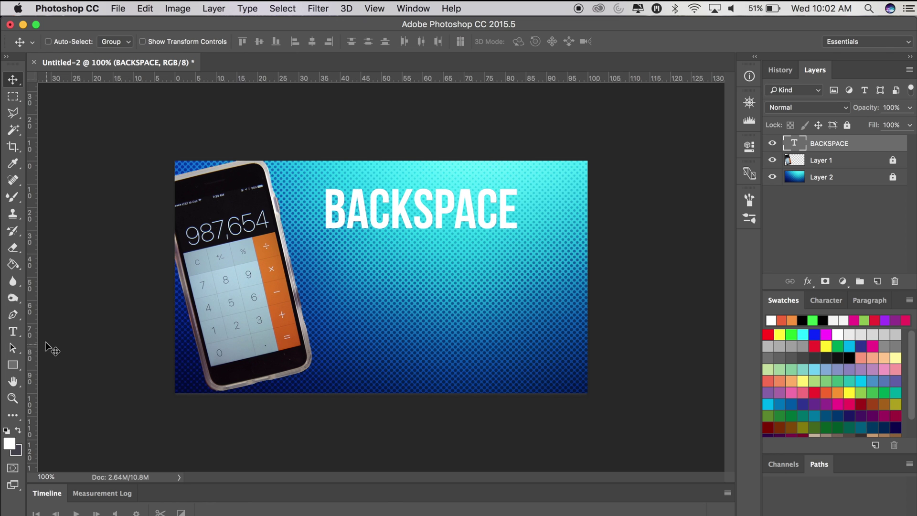
Add YOUR and MISTAKES as new lines under BACKSPACE and commit the headline.
left_click(13, 331)
left_click(511, 202)
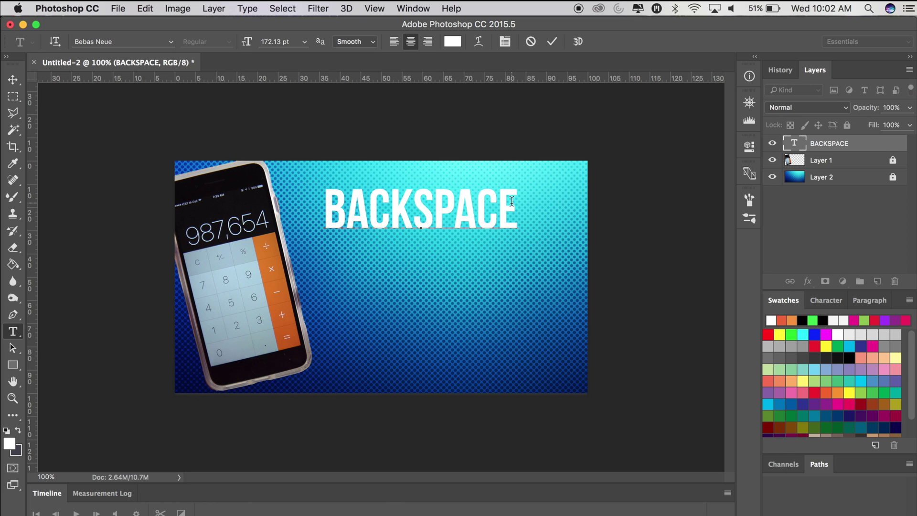
type("YOU")
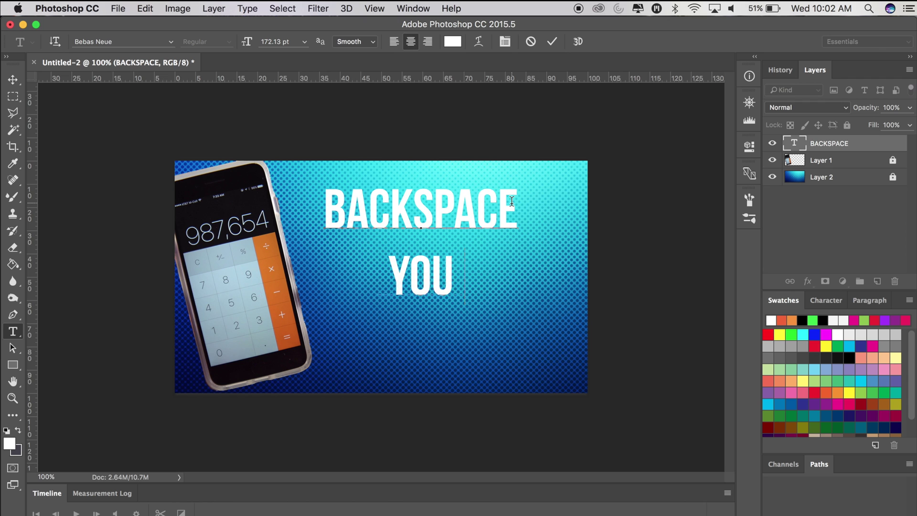
type("R")
key("Return")
type("MIST")
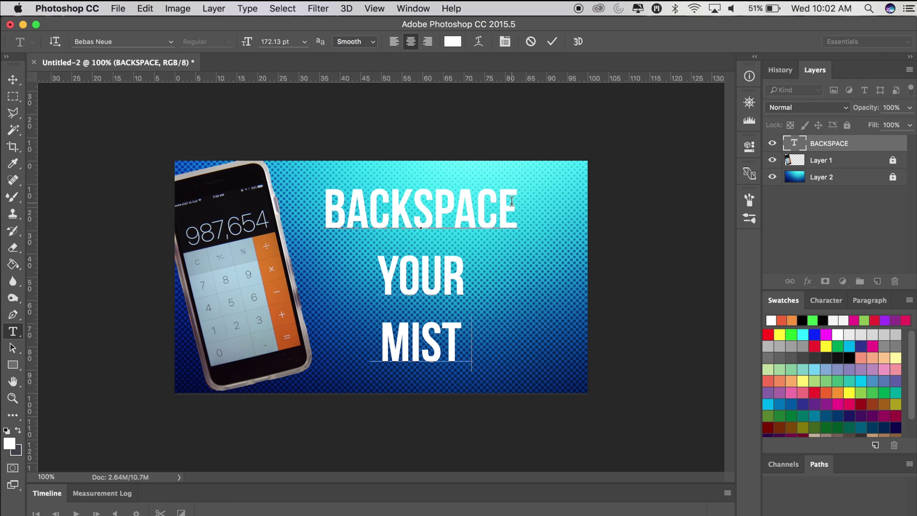
type("AKES")
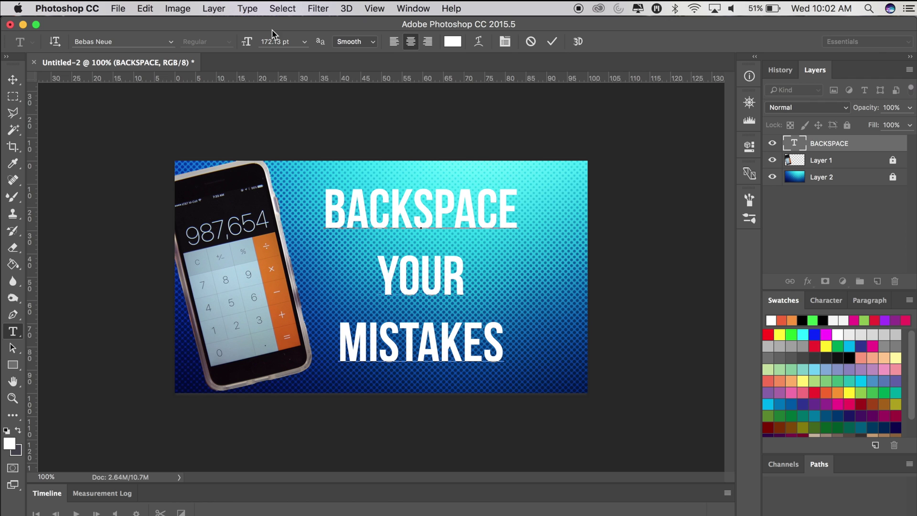
left_click(13, 80)
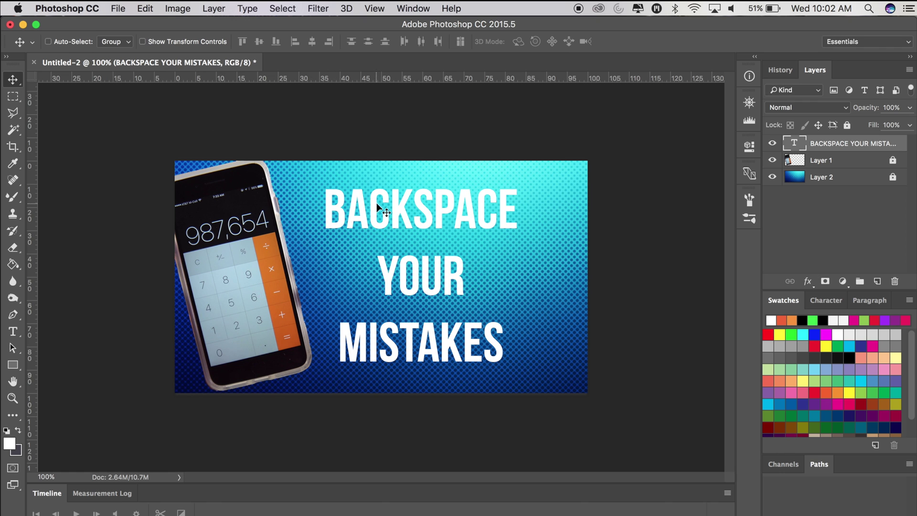
Centre the headline vertically right of the phone, nudge it right, and lock its layer.
left_click_drag(402, 211, 412, 200)
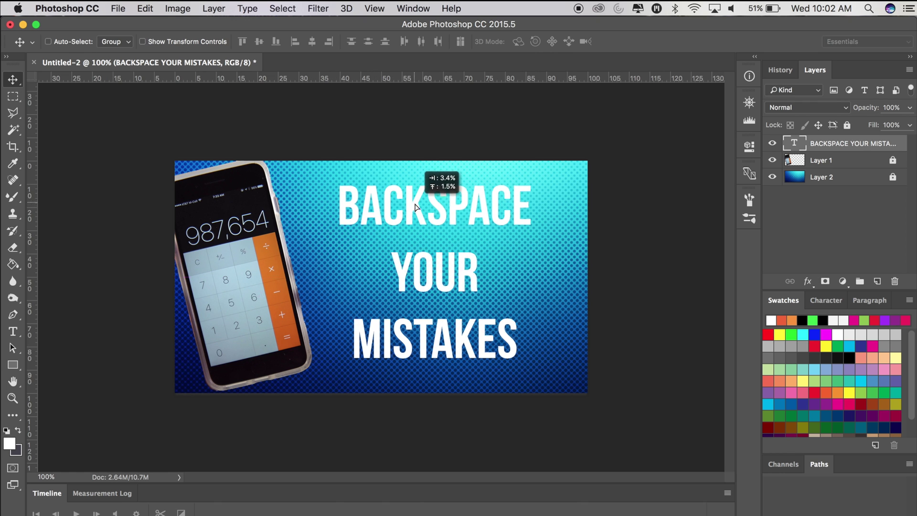
left_click_drag(414, 207, 415, 209)
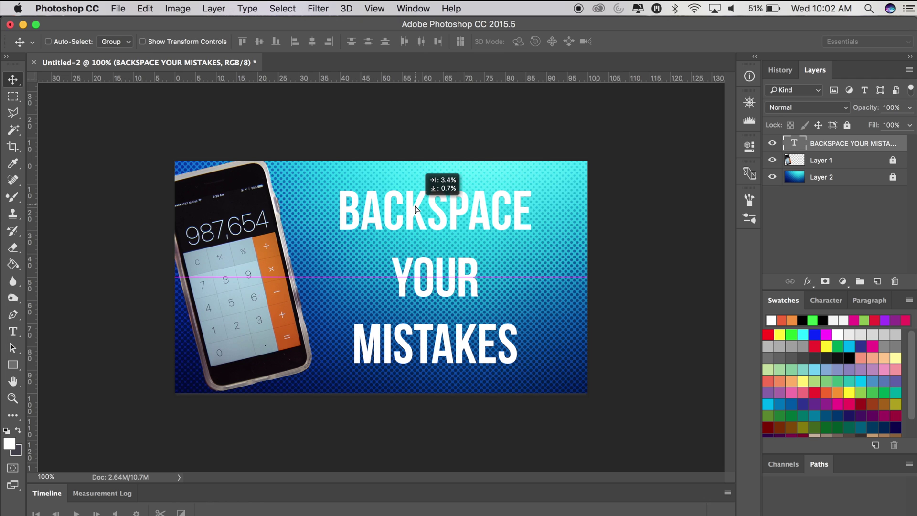
key("Right")
key("Right")
key("Right")
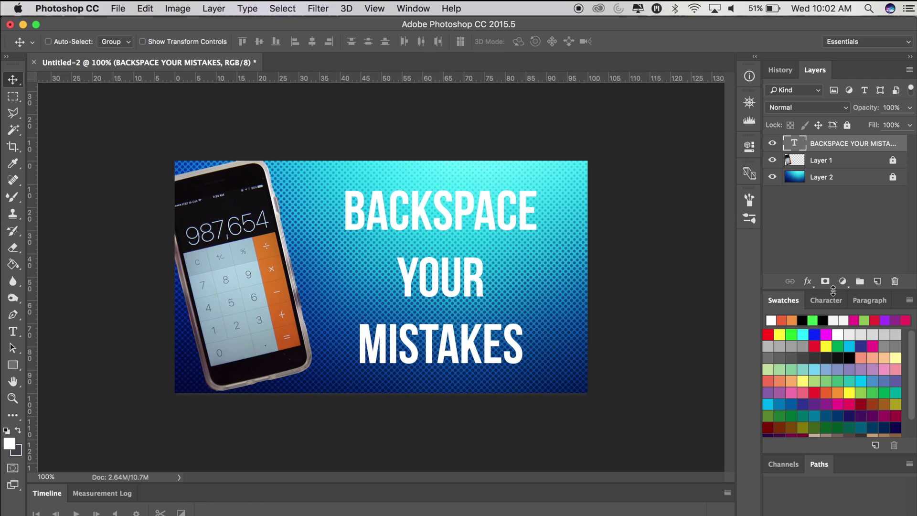
left_click(847, 125)
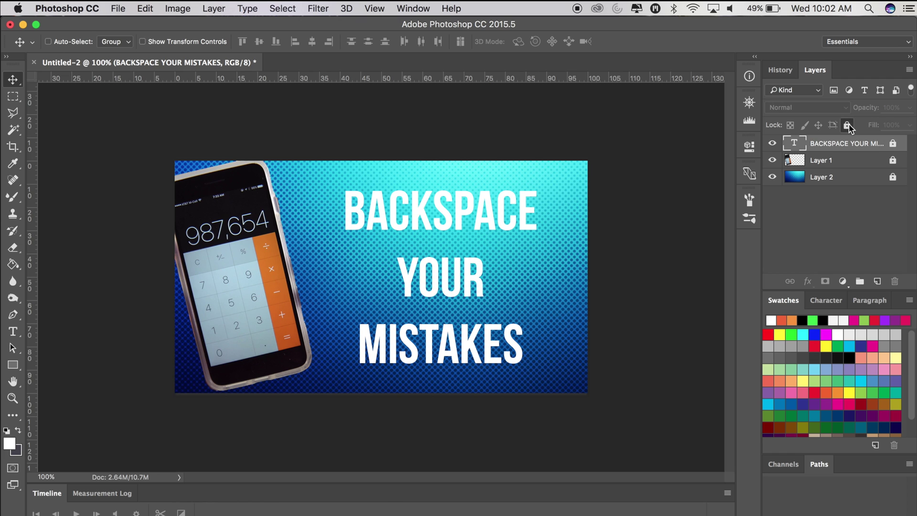
left_click(14, 365)
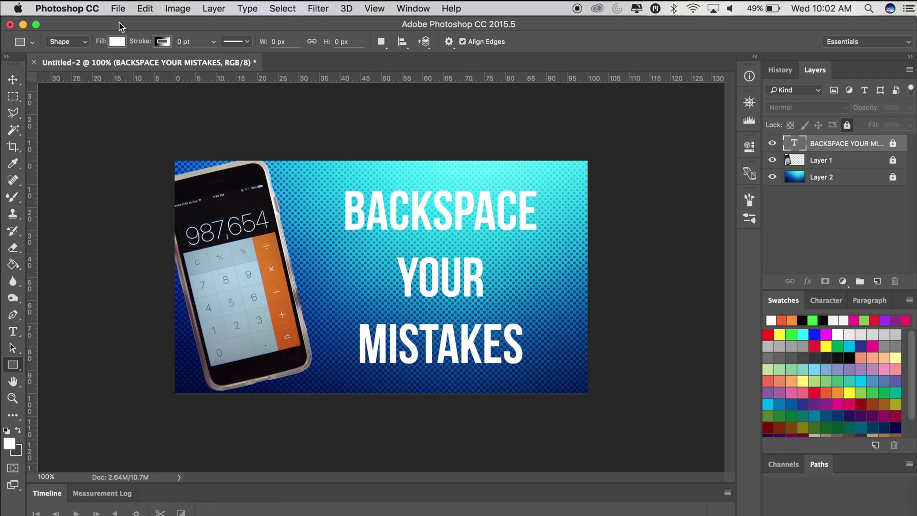
Draw an orange-red rectangle over BACKSPACE and place it beneath the text.
left_click(117, 42)
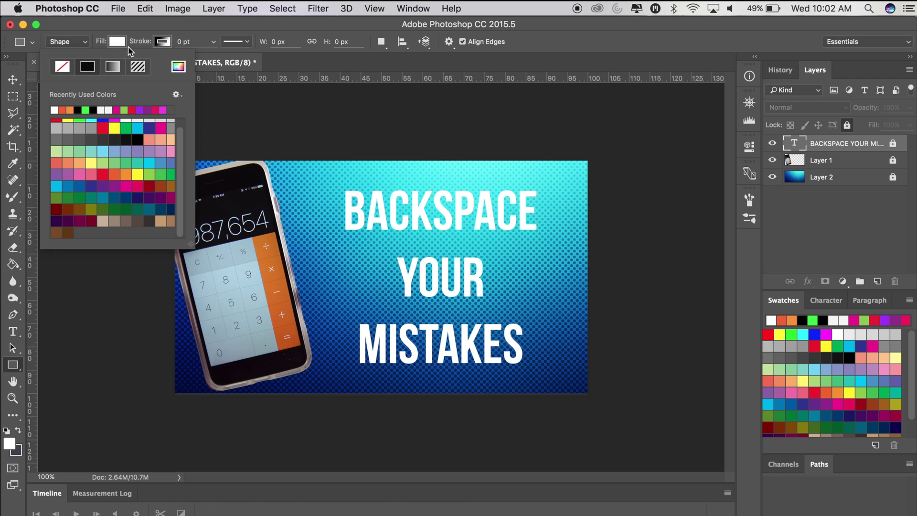
left_click(63, 109)
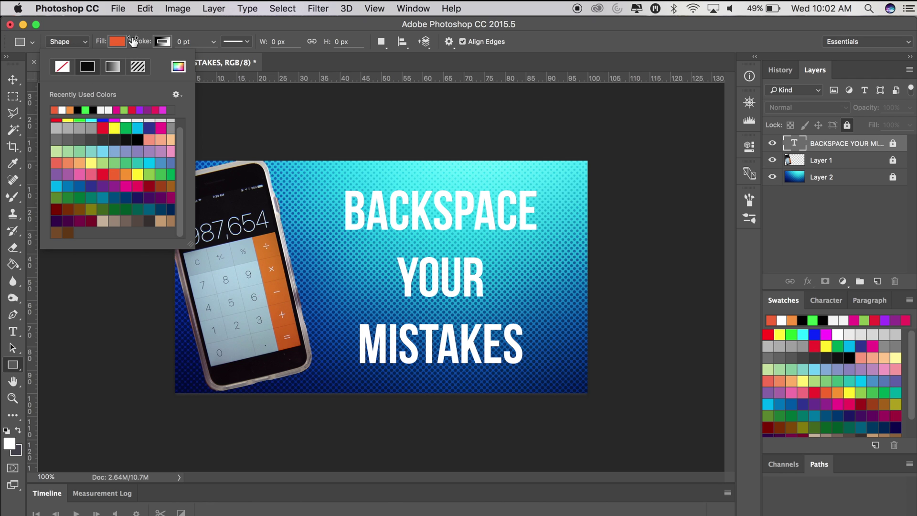
left_click(132, 36)
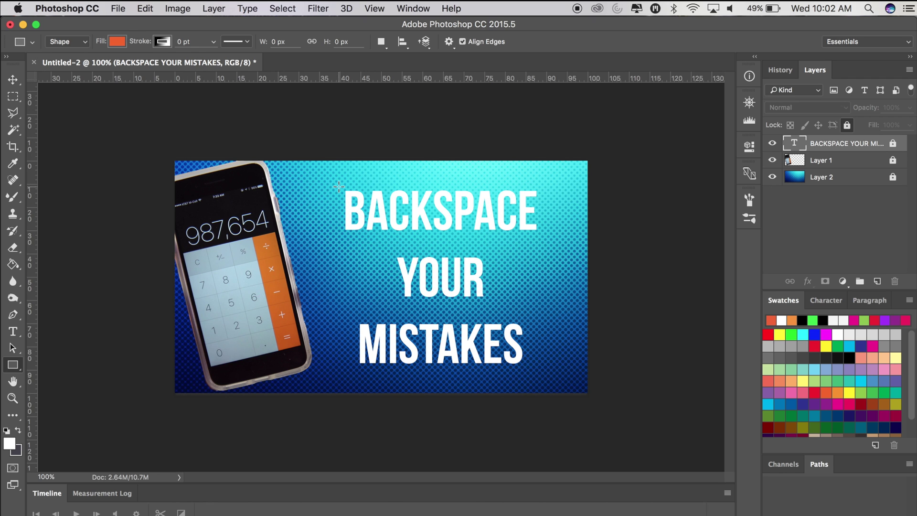
left_click_drag(338, 185, 535, 233)
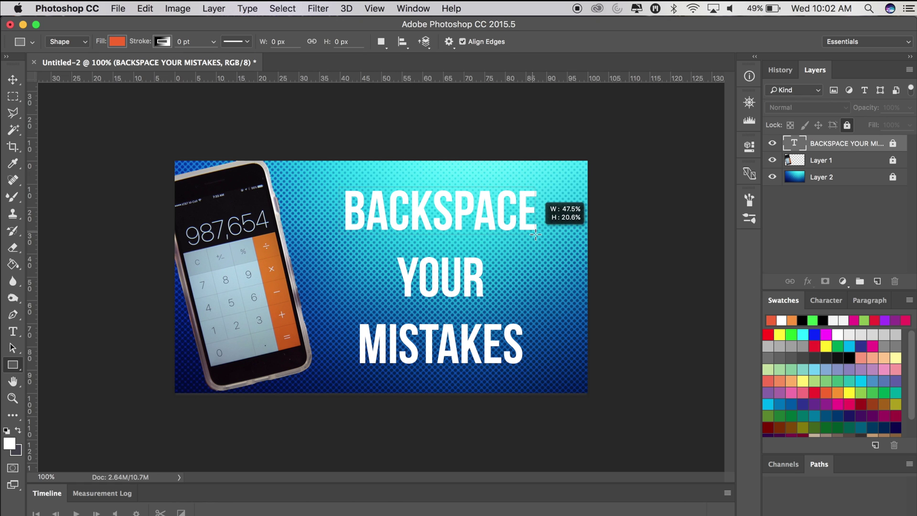
left_click_drag(536, 234, 540, 235)
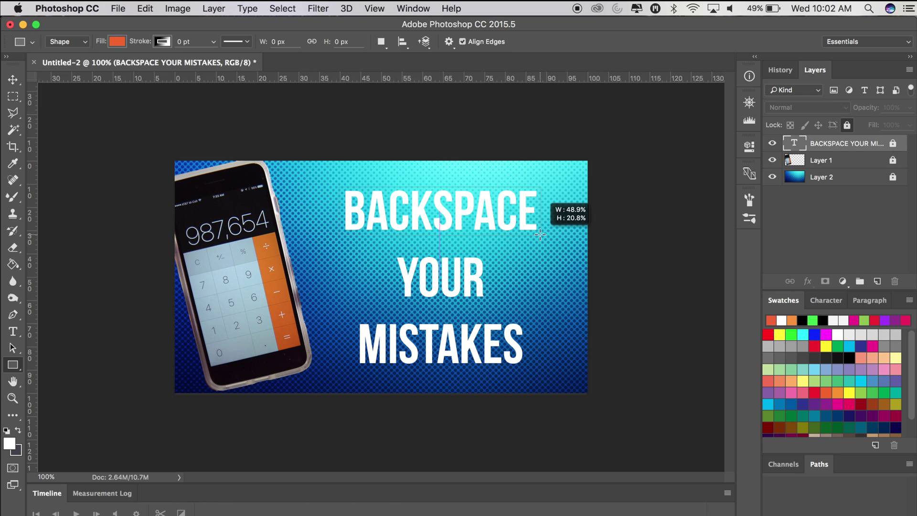
left_click_drag(540, 234, 540, 234)
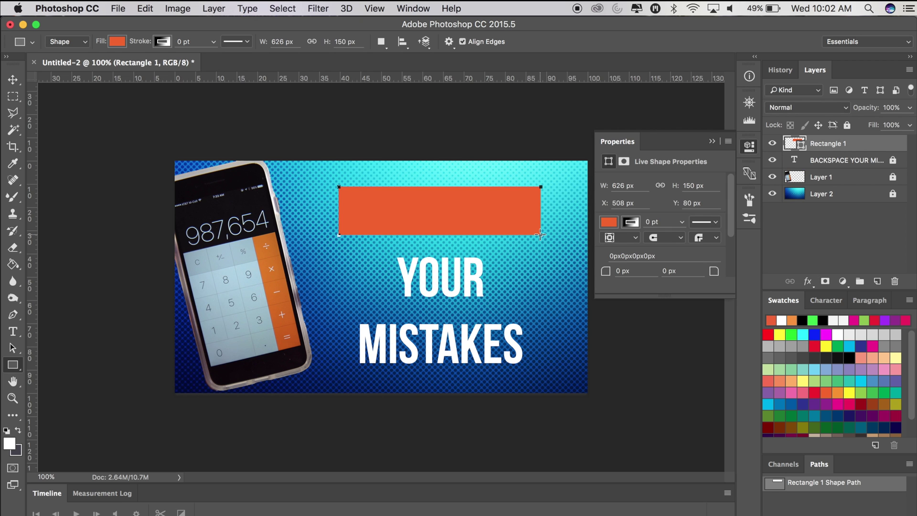
left_click_drag(834, 146, 830, 173)
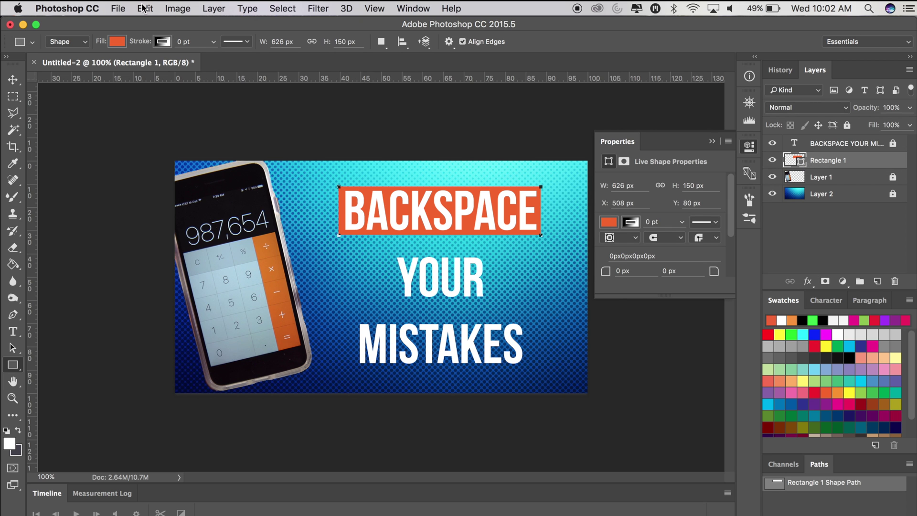
Make the BACKSPACE rectangle slightly taller and fit a narrower copy behind YOUR.
key("ctrl+t")
left_click_drag(441, 187, 441, 183)
key("Return")
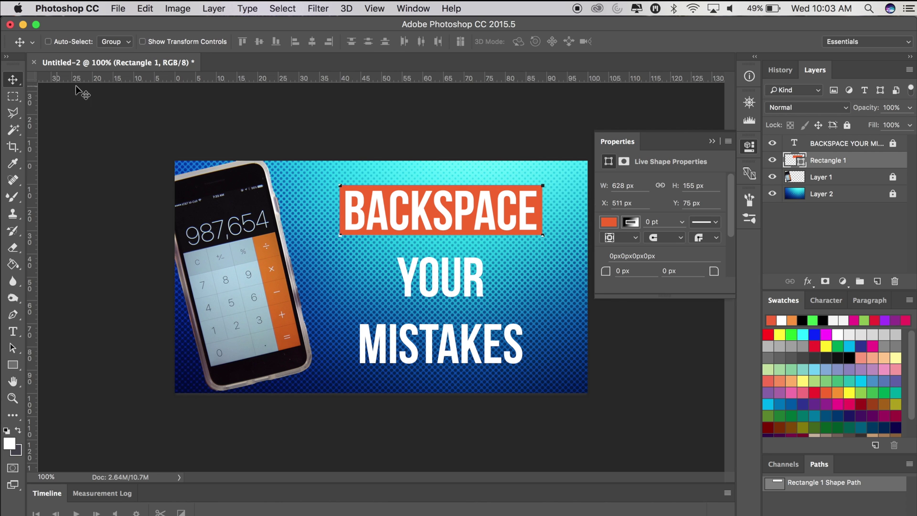
left_click_drag(502, 210, 502, 277, "alt")
key("ctrl+t")
left_click_drag(340, 277, 390, 276)
key("Return")
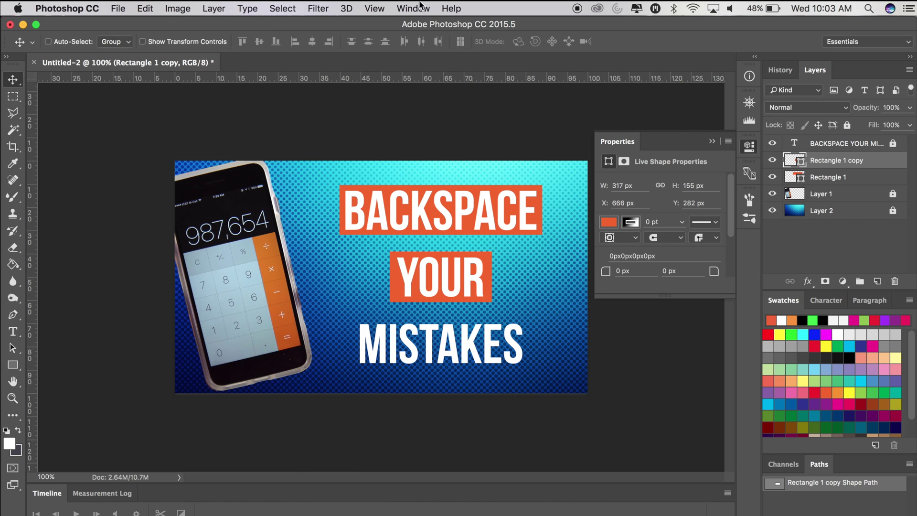
Widen another rectangle copy to span the MISTAKES line.
left_click(145, 8)
mouse_move(466, 276)
left_mouse_down("alt")
mouse_move(466, 345)
mouse_move(528, 345)
left_mouse_up("alt")
left_click(176, 270)
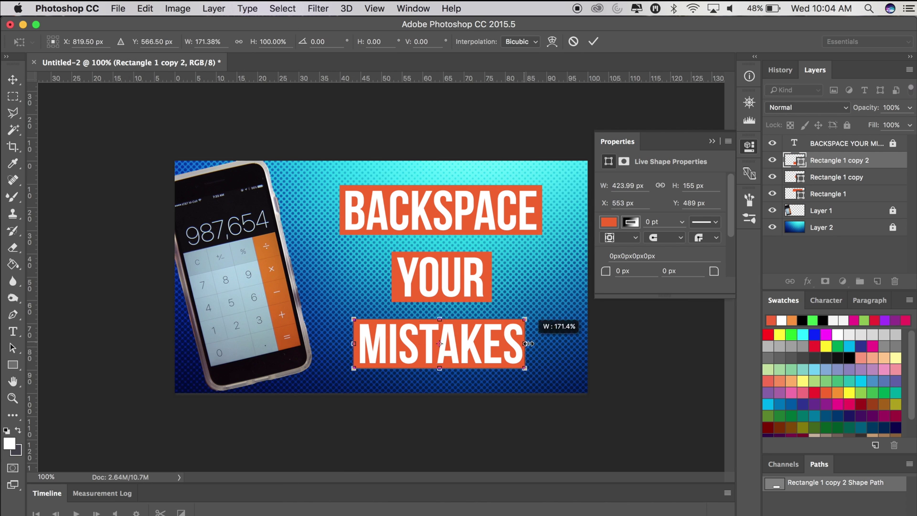
key("Return")
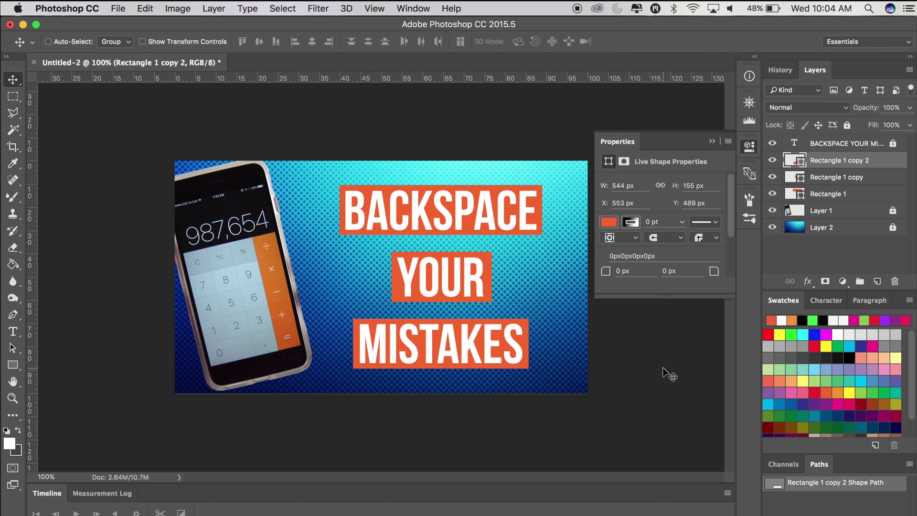
Link the headline with the three rectangles and rotate them upward about nine degrees.
left_click(860, 143)
left_click(838, 198, "shift")
left_click(790, 282)
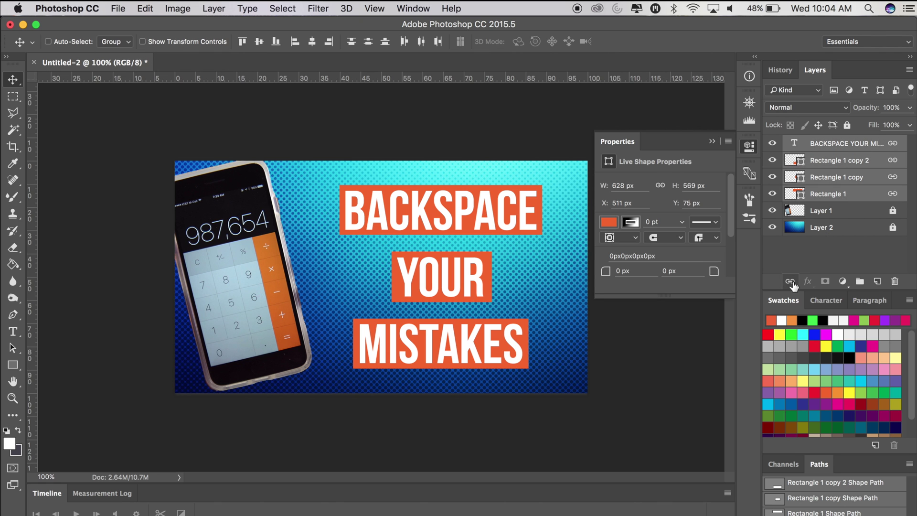
left_click(145, 8)
left_click(330, 315)
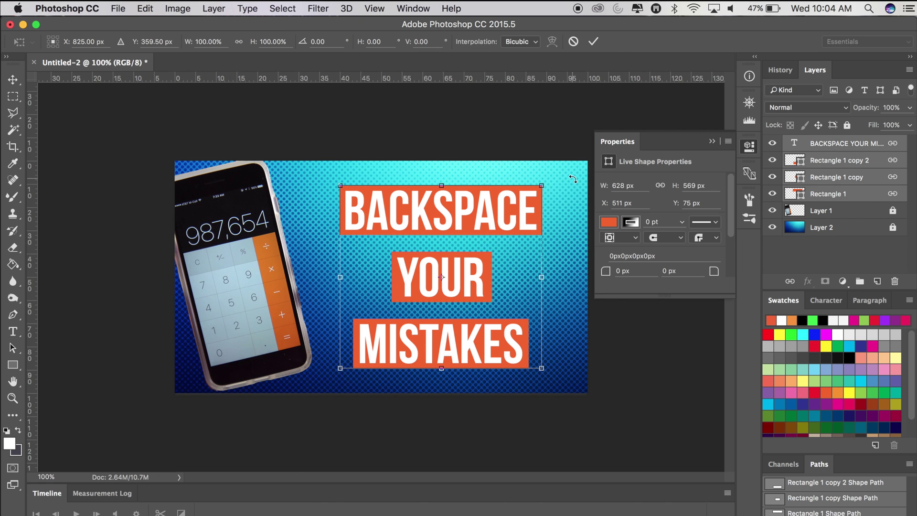
left_click_drag(573, 179, 566, 149)
key("Return")
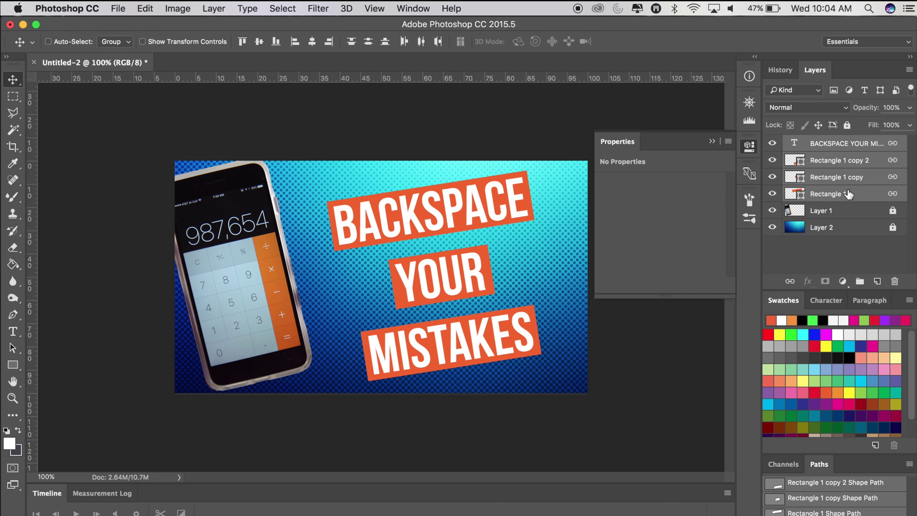
Add an Outer Glow effect to the BACKSPACE rectangle.
left_click(848, 194)
left_click(807, 282)
left_click(818, 405)
left_click_drag(680, 72, 811, 73)
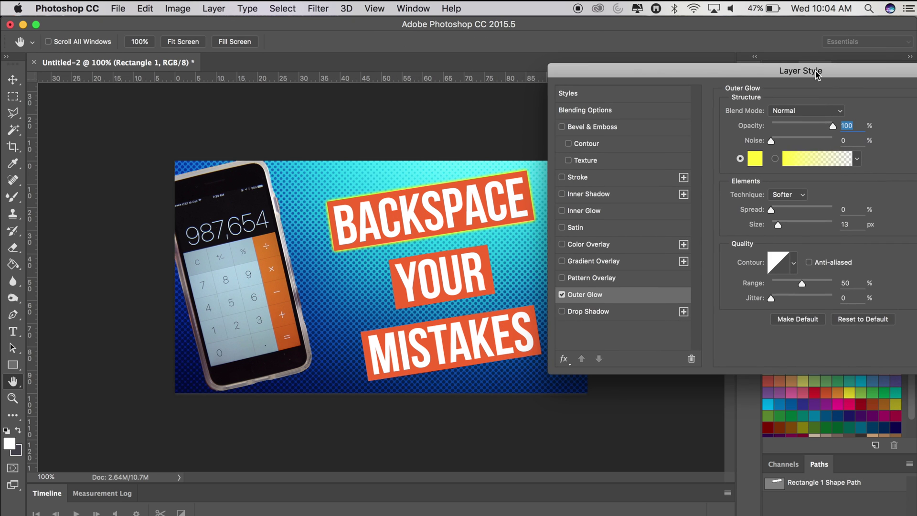
Pick a contour for the outer glow and confirm the effect.
left_click(786, 261)
left_click(780, 305)
key("Return")
Copy Rectangle 1's glow style and paste it onto the other two rectangles.
right_click(836, 201)
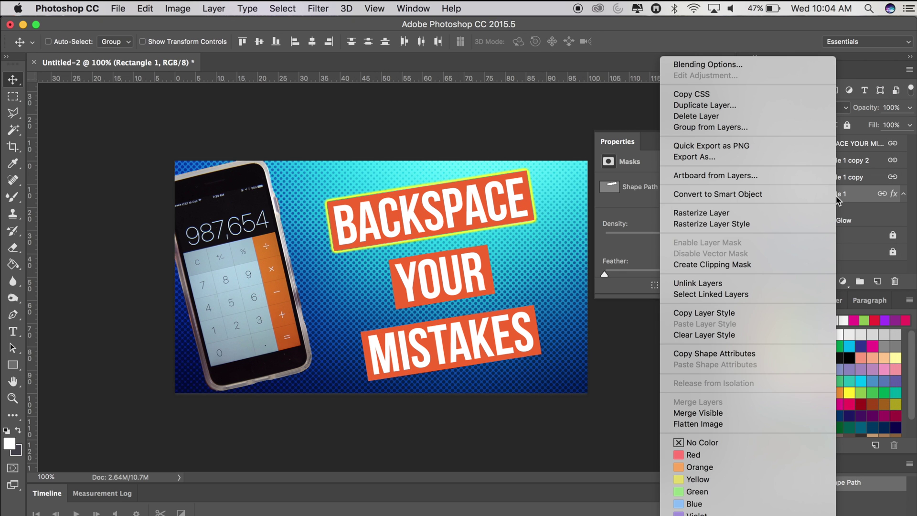
left_click(704, 312)
right_click(827, 179)
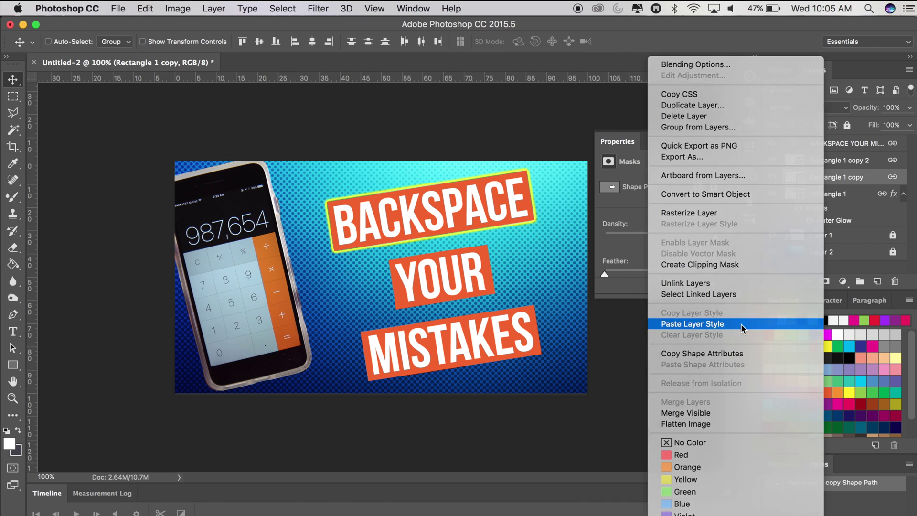
left_click(742, 324)
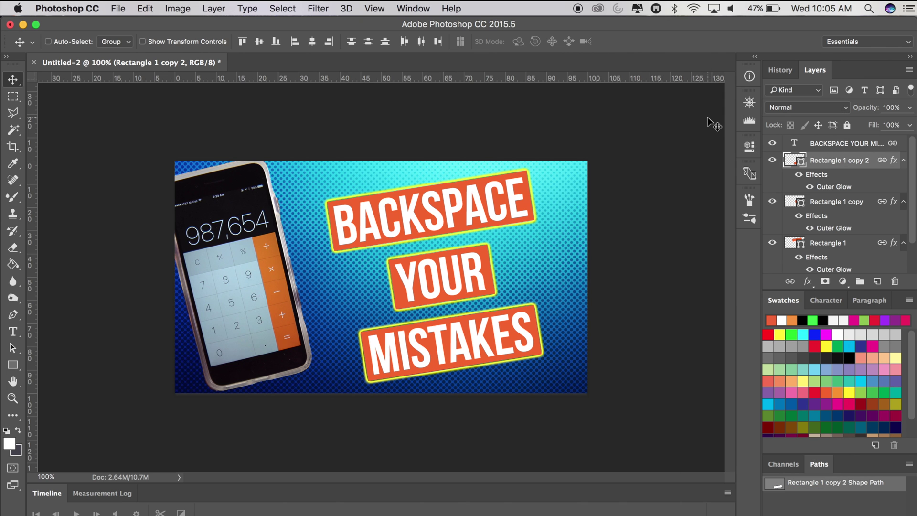
key("alt+bracketleft")
key("alt+bracketleft")
key("alt+bracketleft")
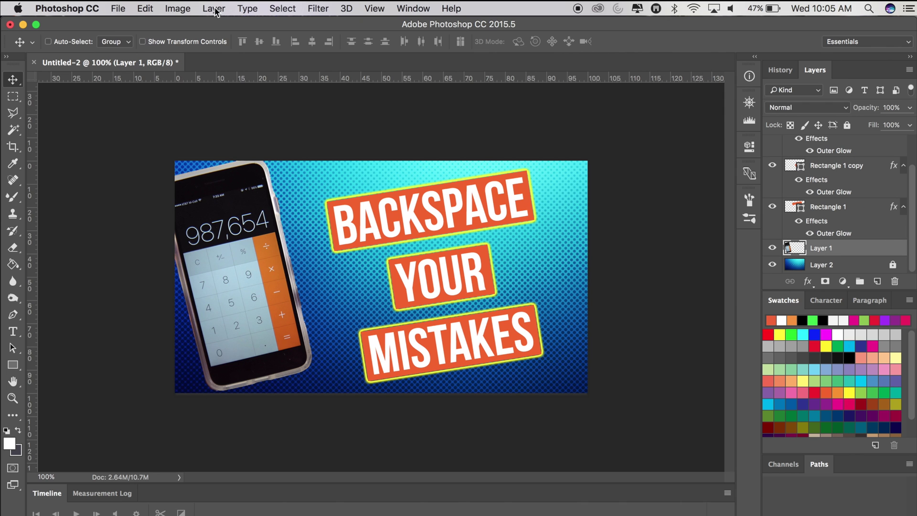
left_click(169, 8)
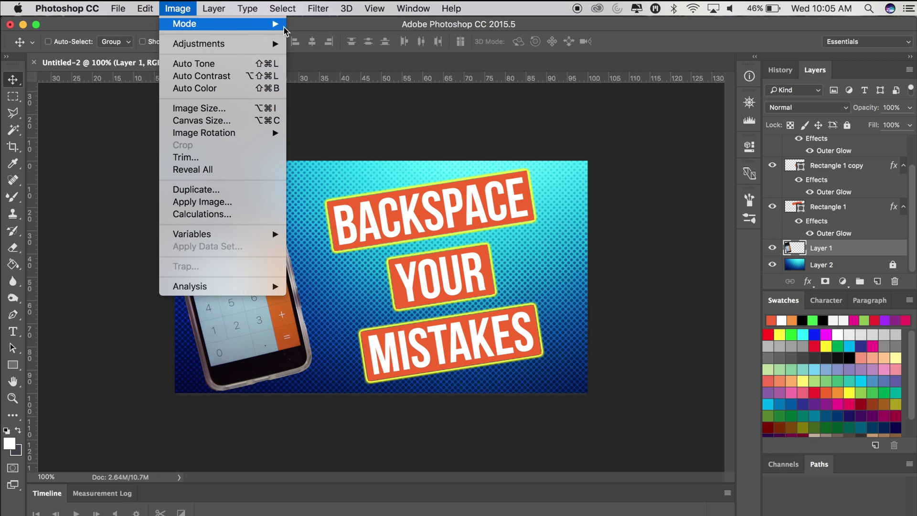
Preview Brightness/Contrast on the phone photo with brightness 64 while adjusting contrast.
left_click(304, 47)
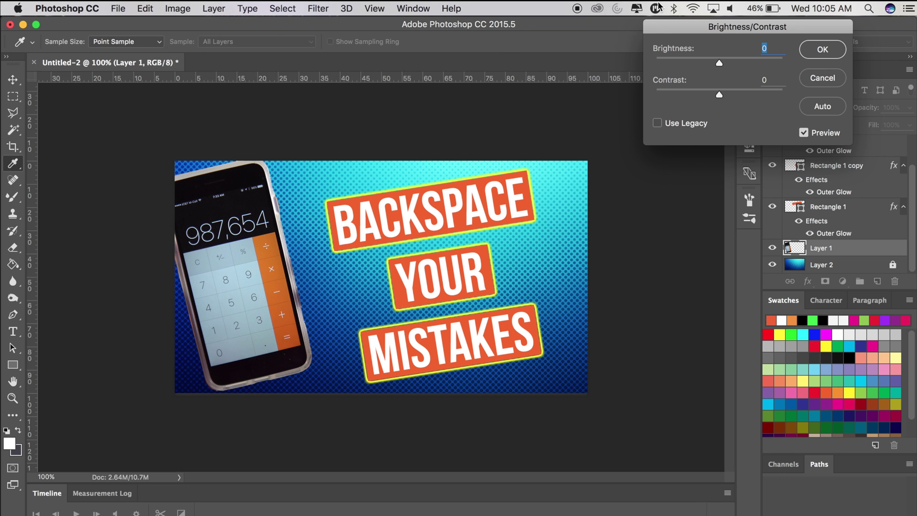
left_click_drag(720, 63, 750, 65)
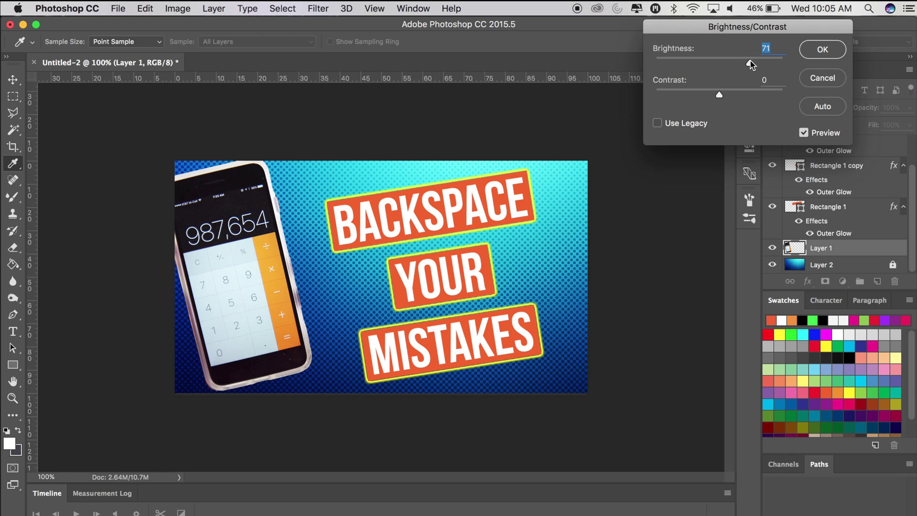
left_click_drag(749, 63, 745, 63)
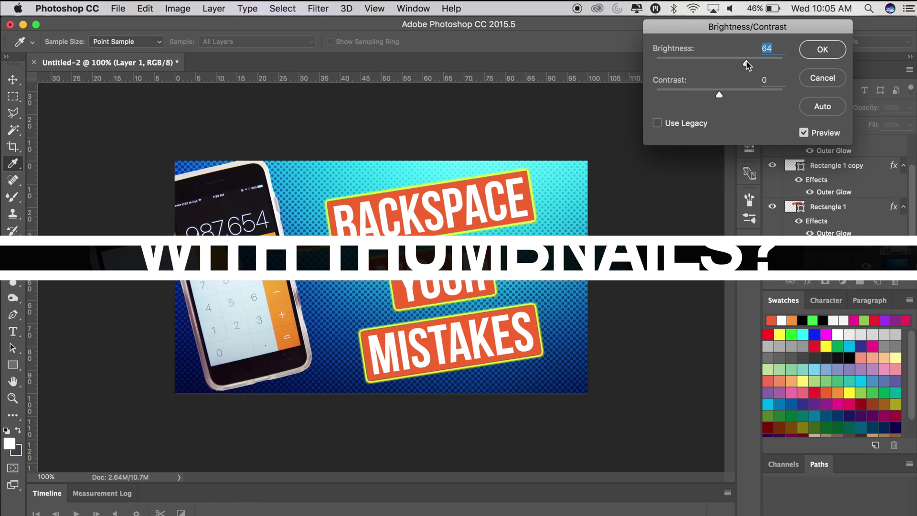
mouse_move(719, 95)
left_mouse_down()
mouse_move(759, 95)
mouse_move(661, 99)
left_mouse_up()
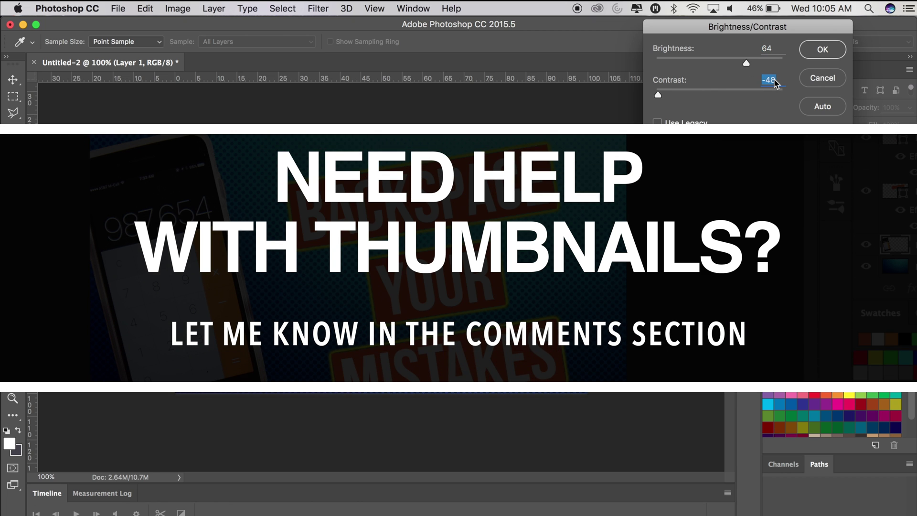
type("0")
Apply Brightness/Contrast with brightness 64 and contrast reset to 0.
left_click(835, 53)
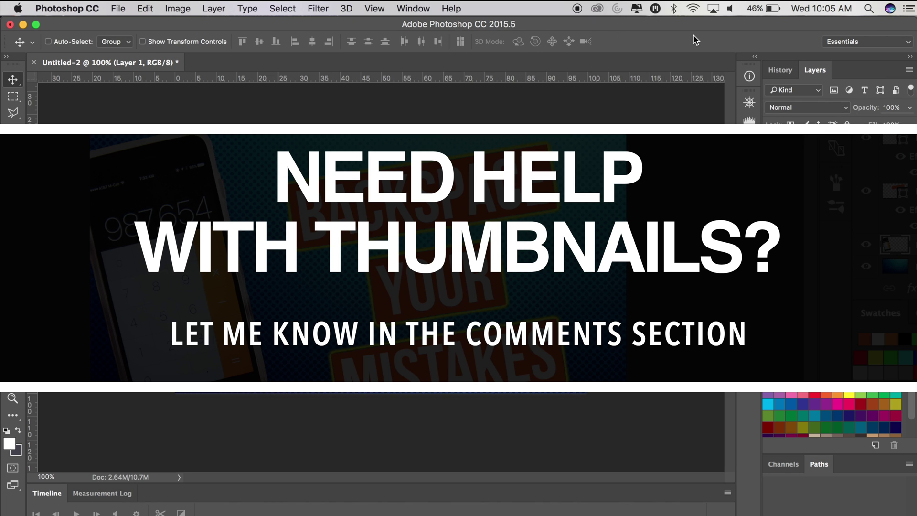